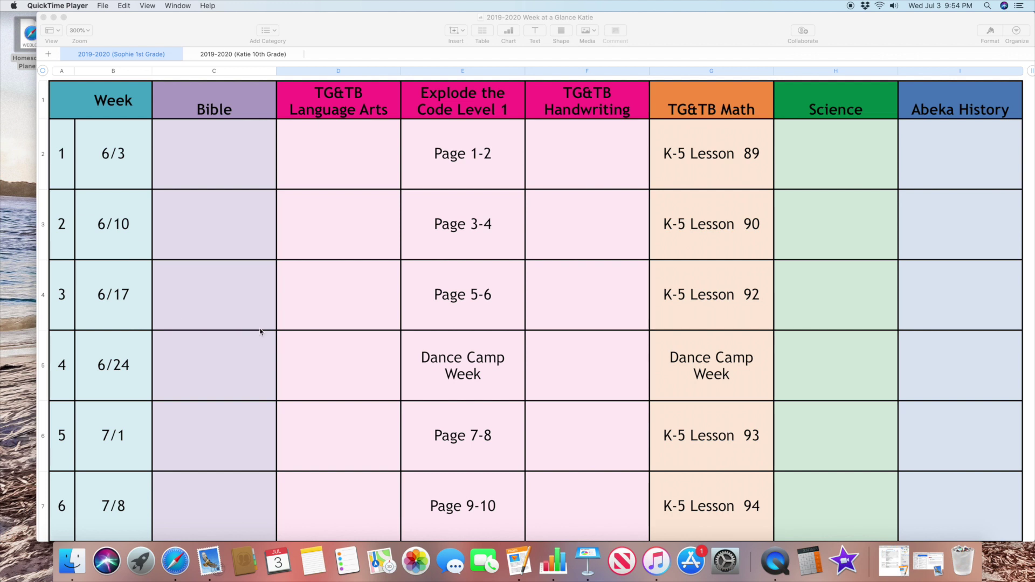
Step: Review the first-grade week-at-a-glance plan from week 1 through the first quarter totals across all subjects
scroll(251, 319, down, 1)
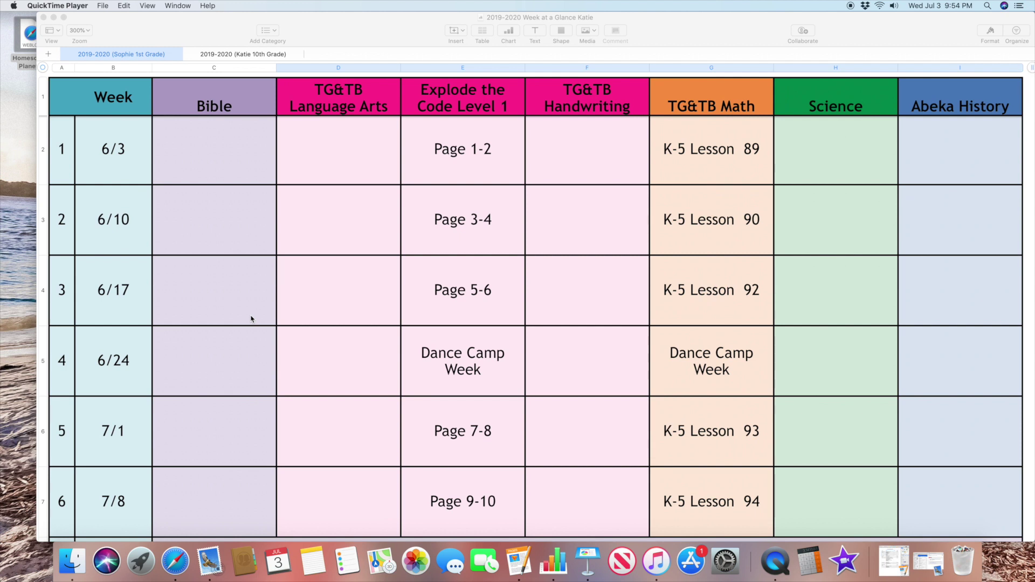
scroll(251, 318, up, 1)
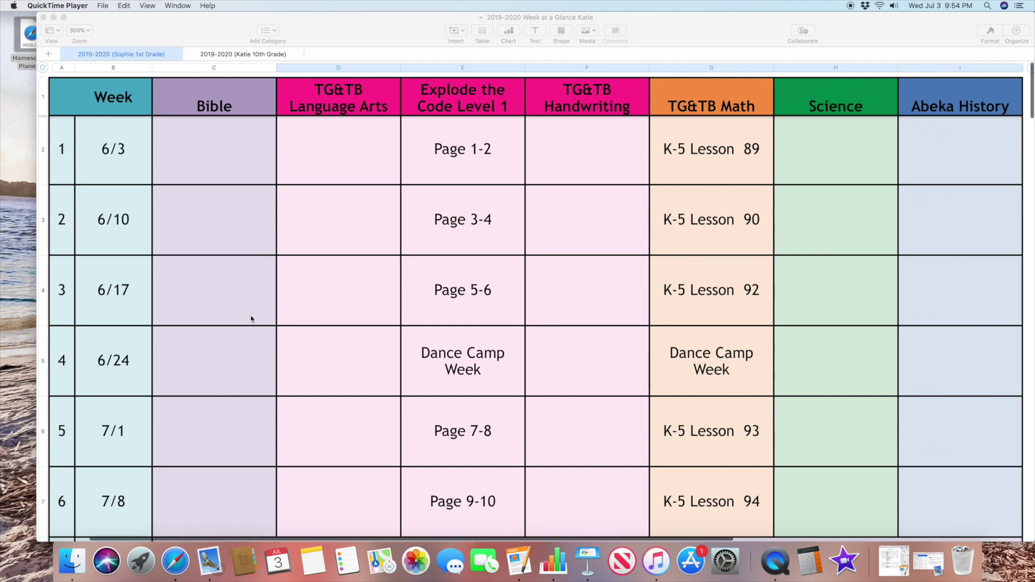
scroll(250, 318, right, 1)
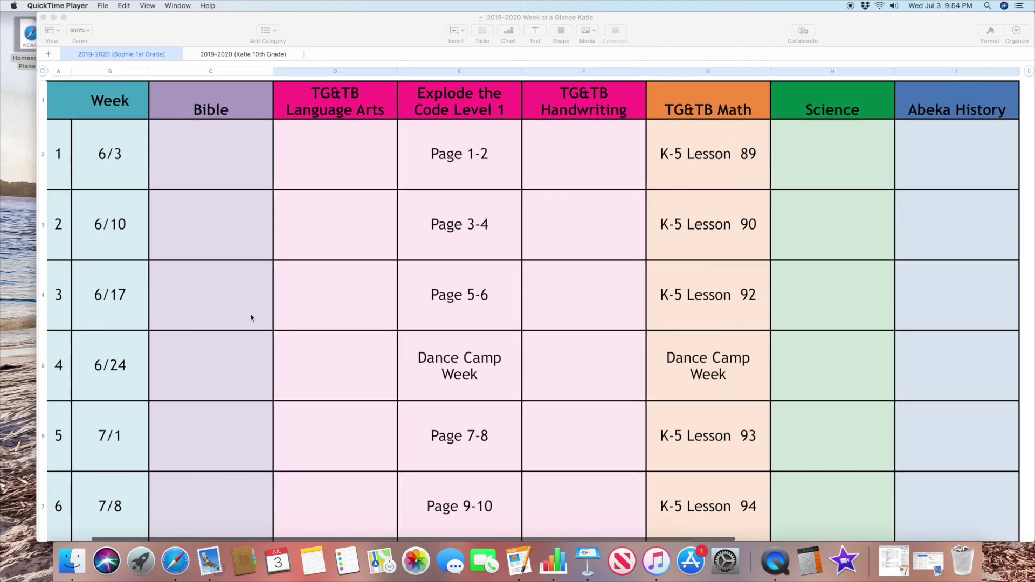
scroll(99, 129, down, 1)
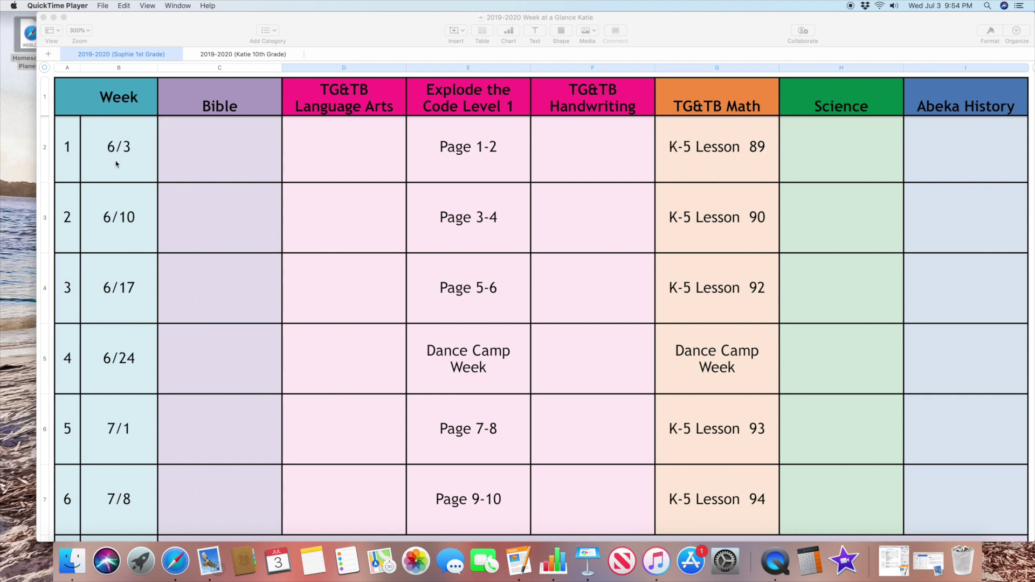
scroll(112, 212, down, 10)
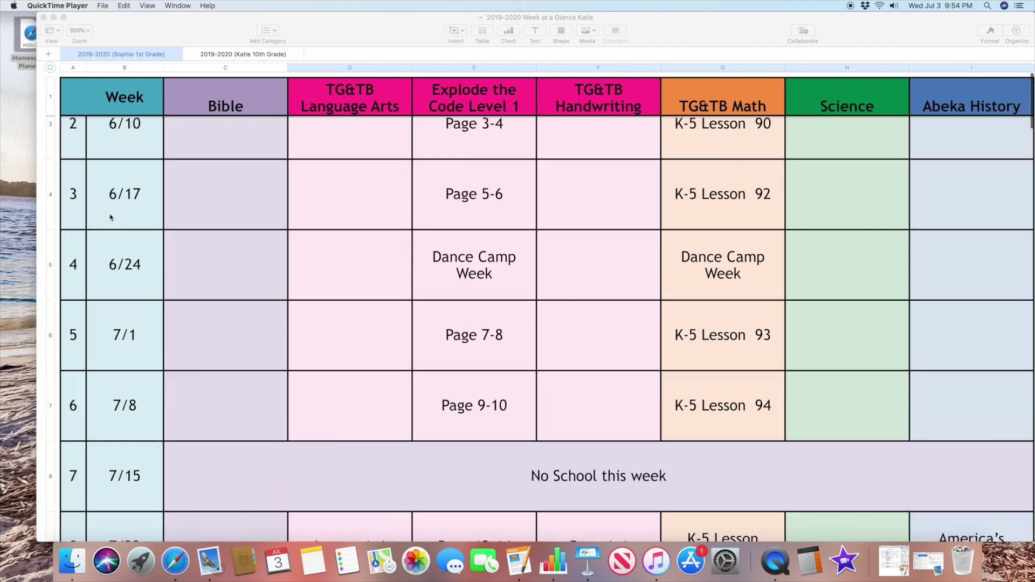
scroll(110, 217, up, 5)
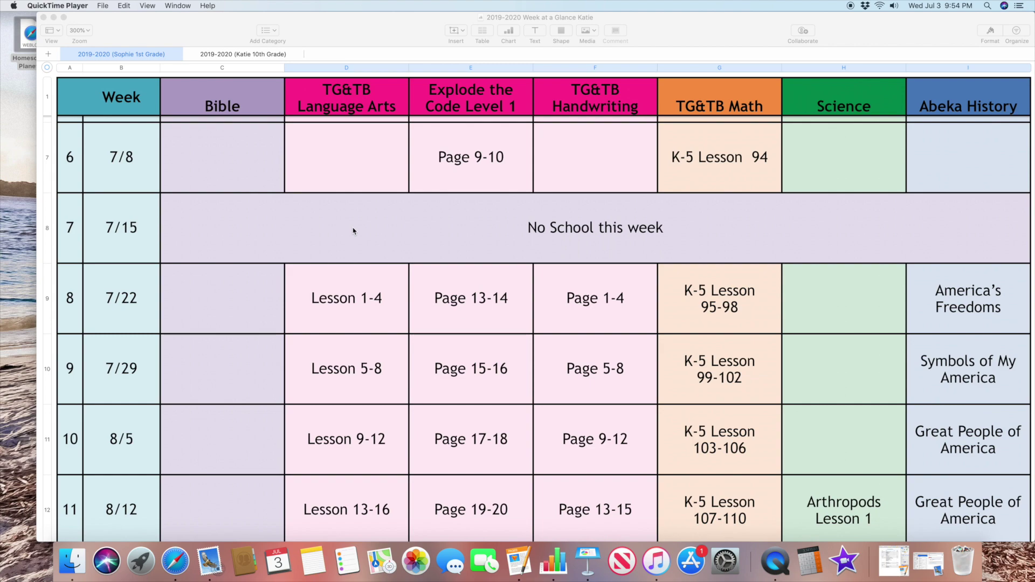
scroll(300, 322, down, 5)
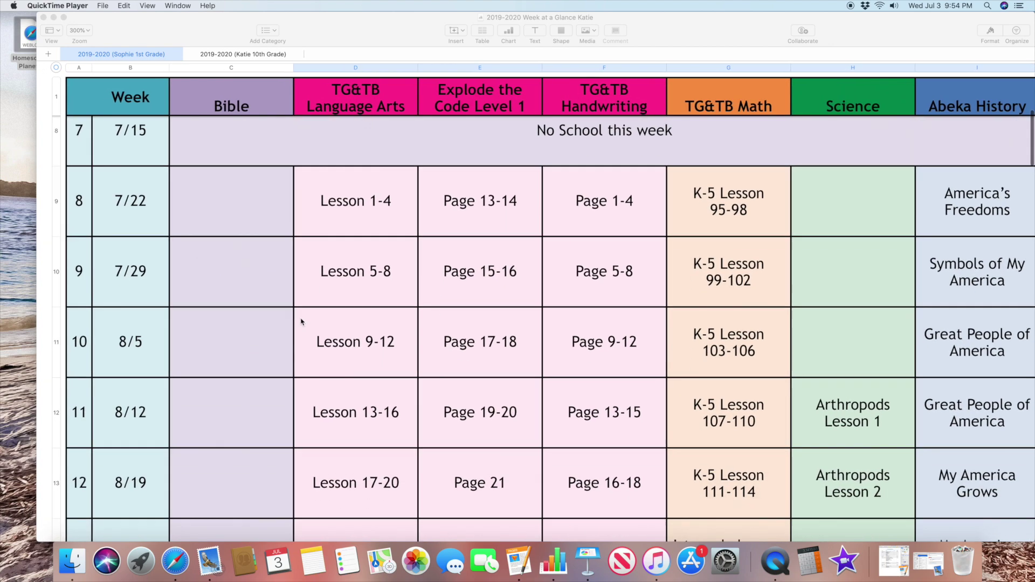
scroll(300, 322, down, 10)
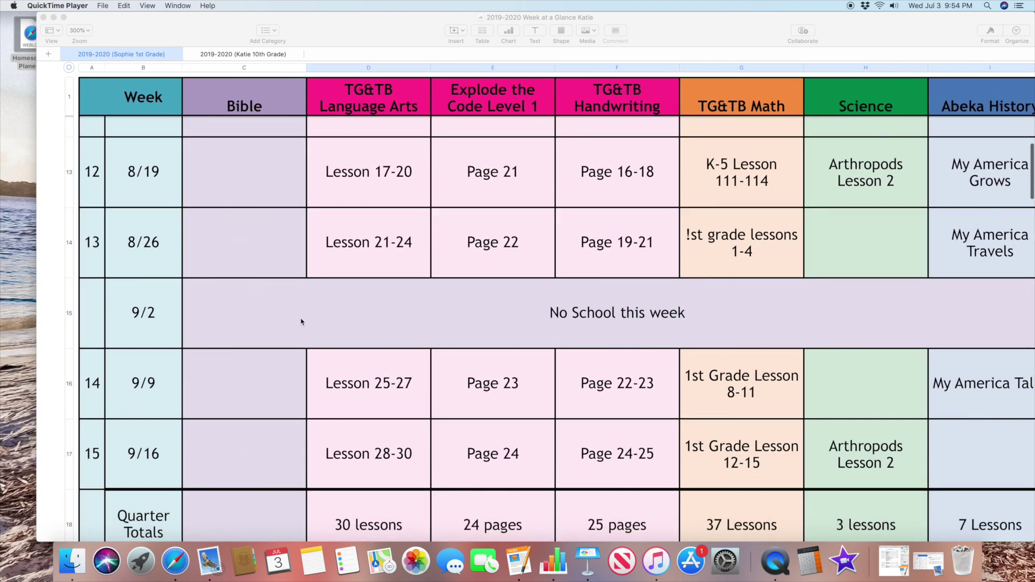
scroll(300, 322, down, 2)
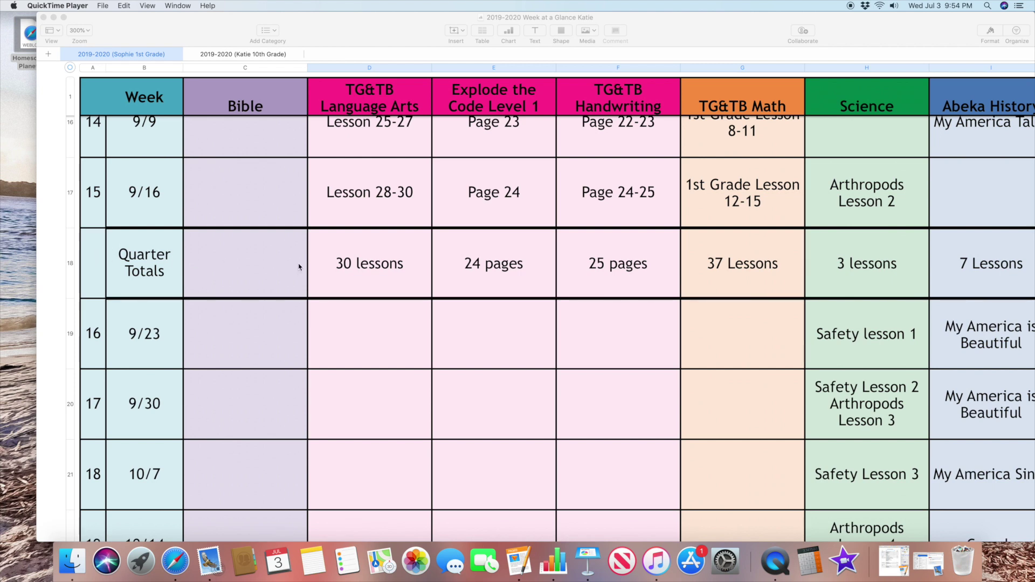
scroll(708, 291, right, 3)
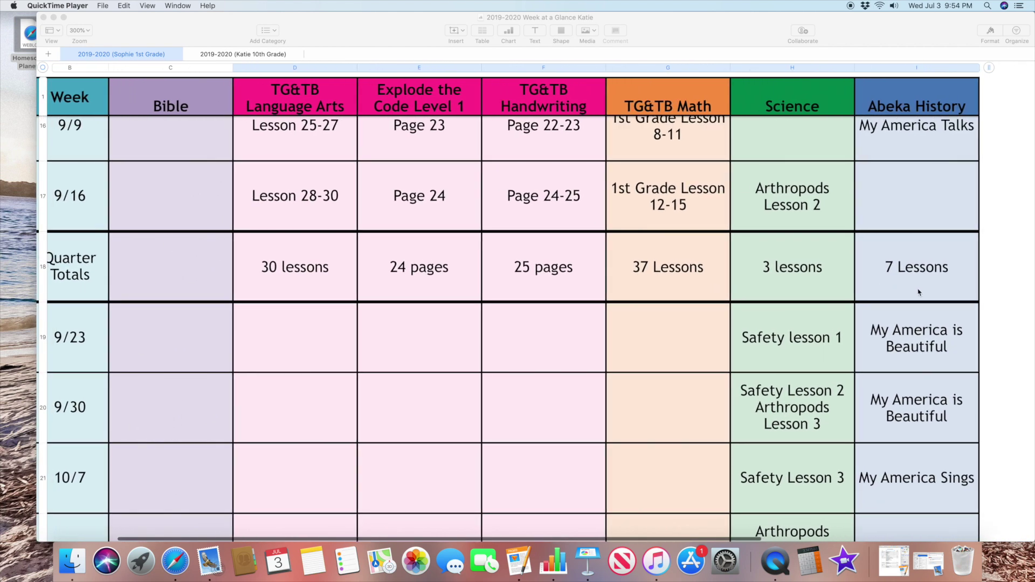
scroll(397, 262, left, 3)
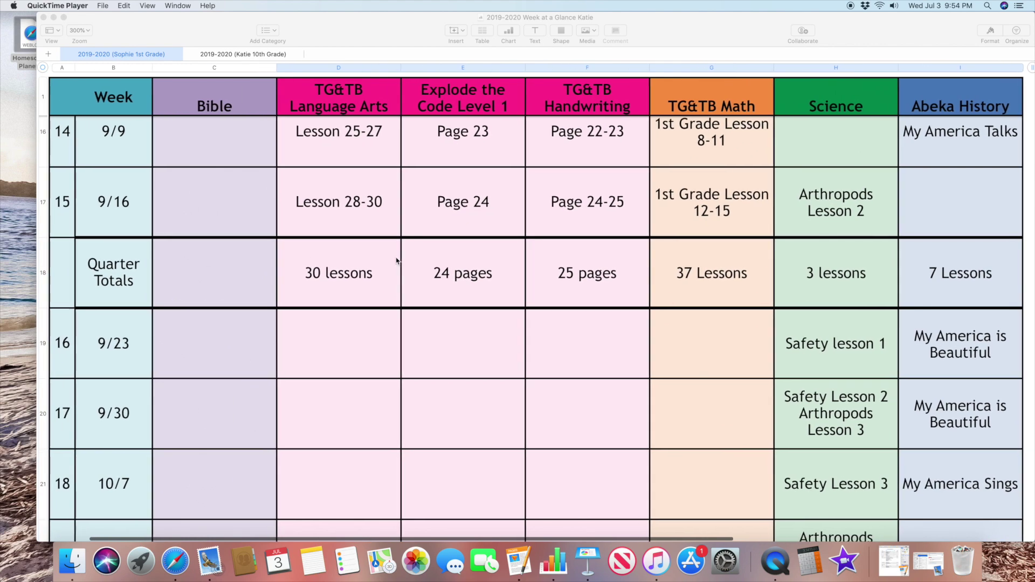
Step: Examine the remaining weeks of the first-grade plan down to the total lessons or pages for each subject
scroll(396, 261, down, 10)
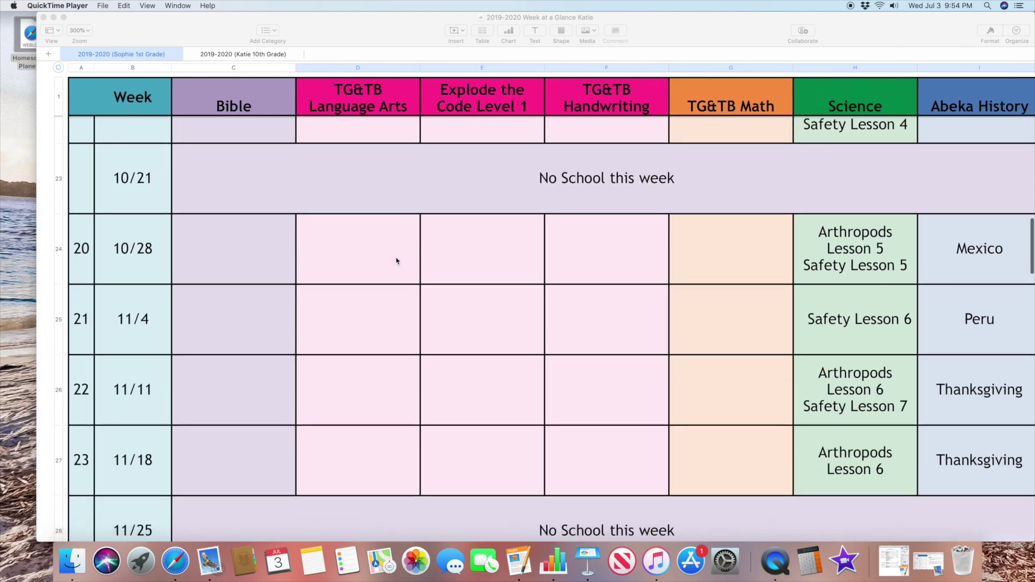
scroll(396, 262, down, 10)
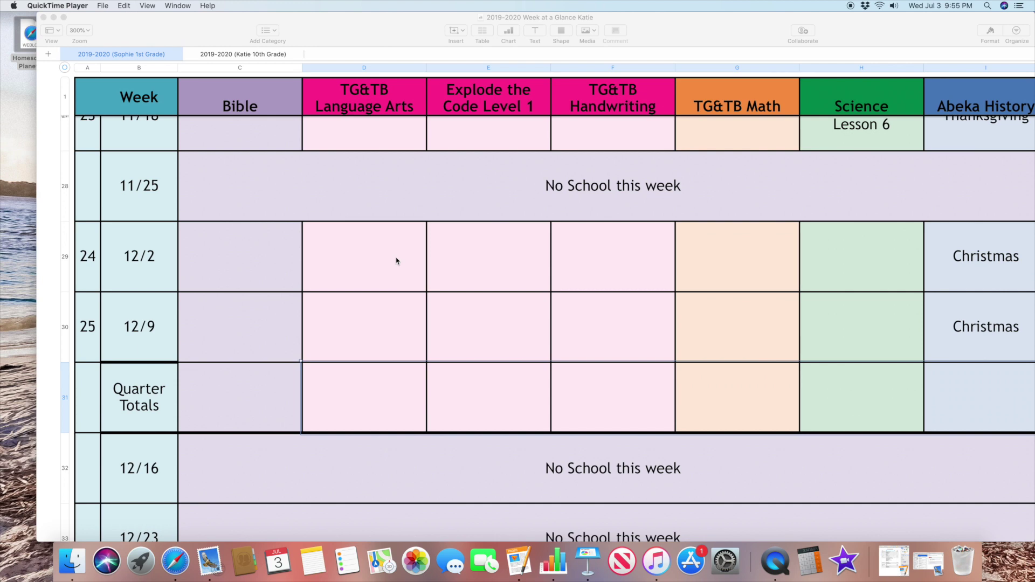
scroll(462, 343, down, 5)
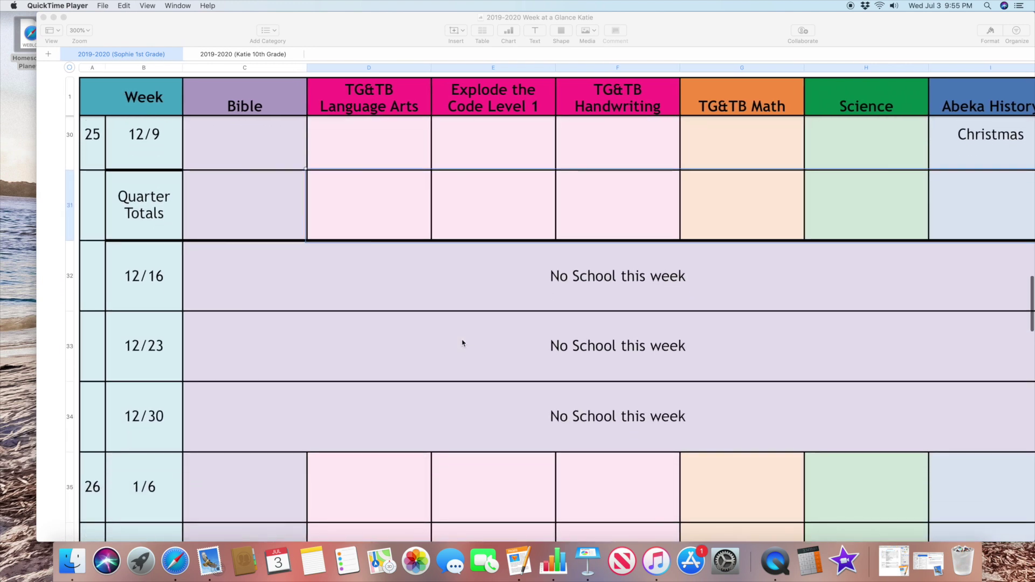
scroll(462, 342, down, 3)
scroll(462, 343, down, 10)
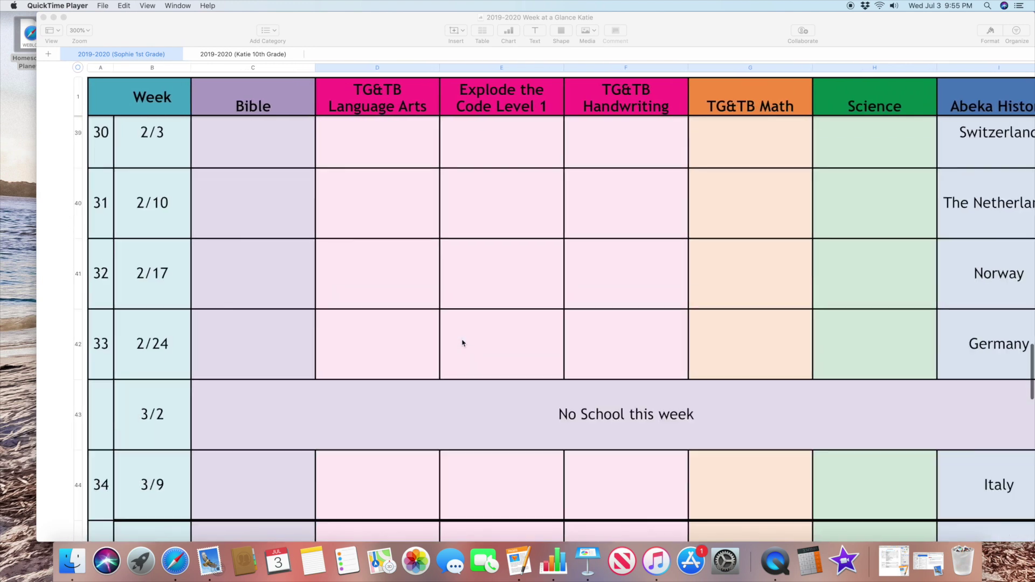
scroll(462, 343, down, 10)
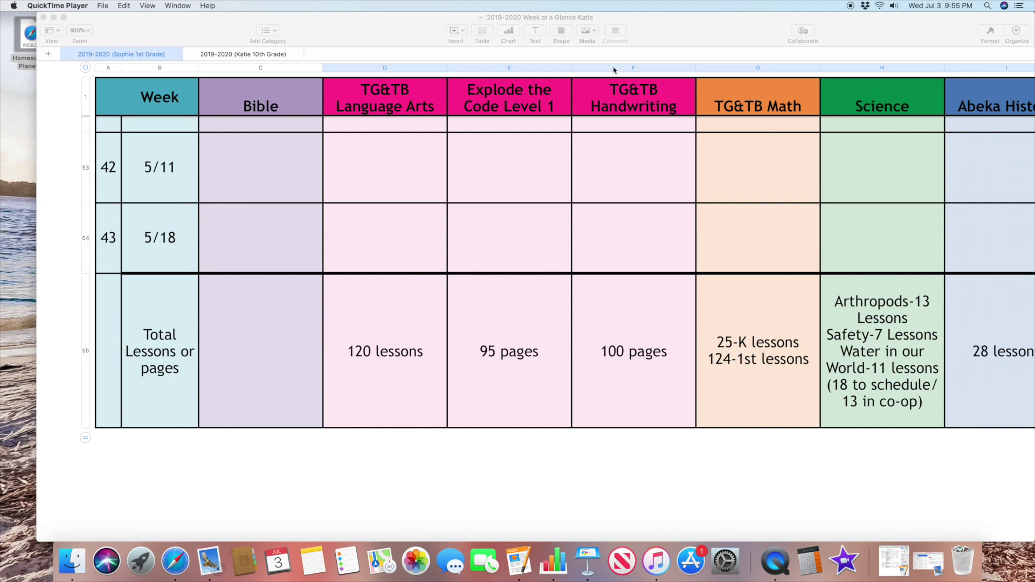
drag(716, 31, 695, 32)
scroll(566, 203, right, 3)
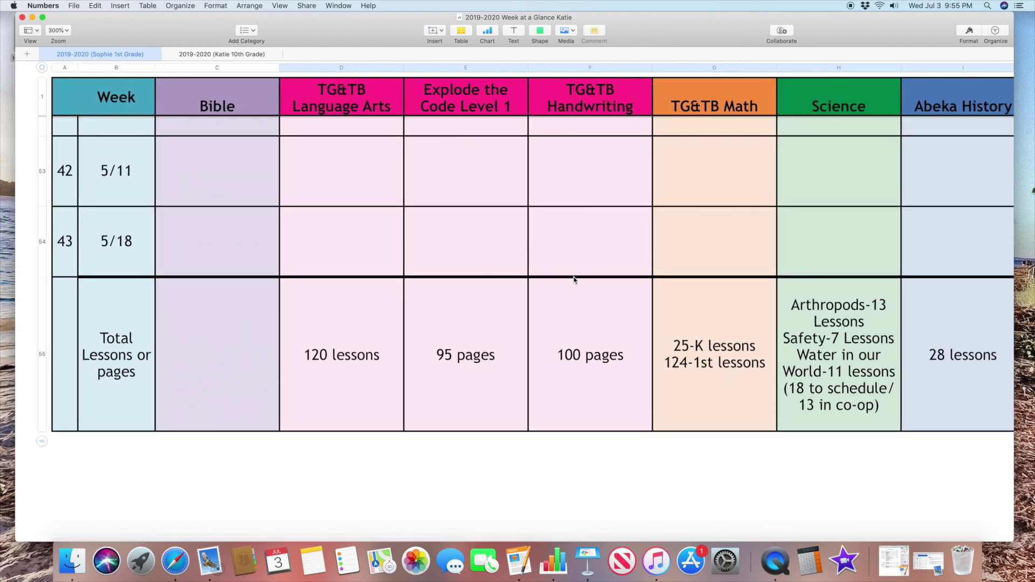
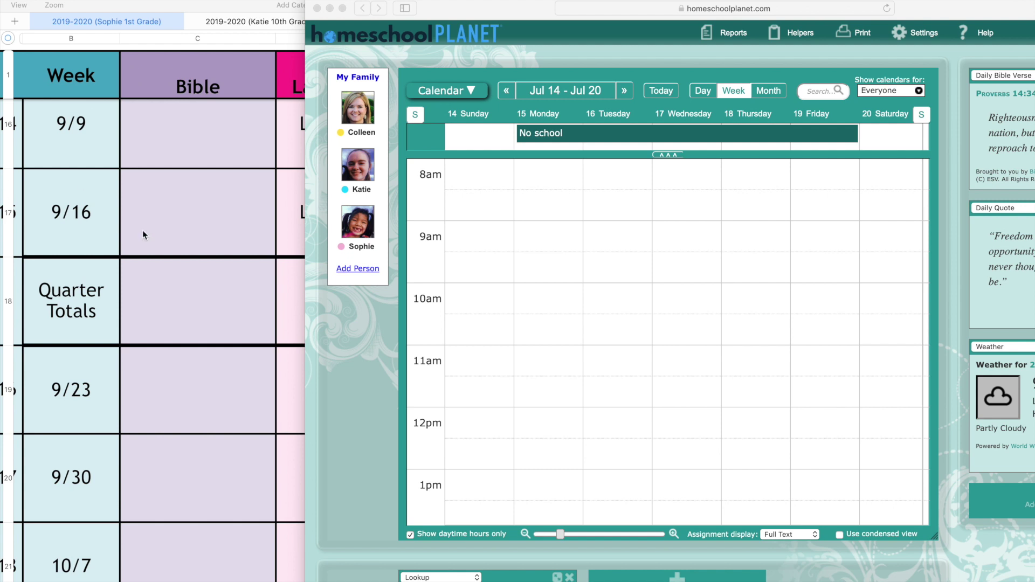
Step: Find the weekly lesson ranges in the plan's TG&TB Language Arts column, starting from Lesson 1-4
scroll(142, 231, right, 5)
scroll(142, 231, up, 8)
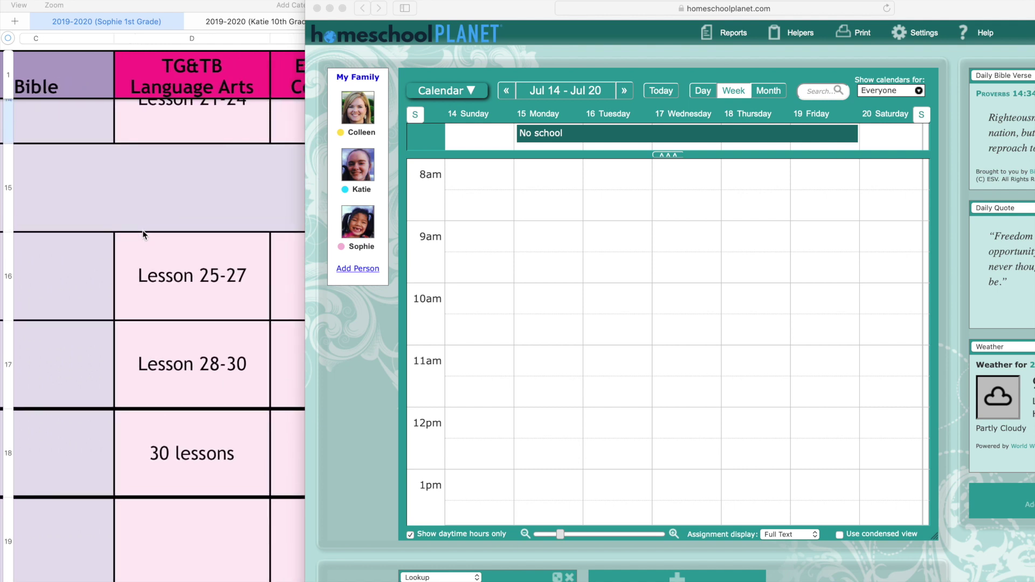
scroll(142, 230, right, 2)
scroll(143, 231, up, 10)
scroll(142, 230, down, 4)
scroll(142, 234, up, 1)
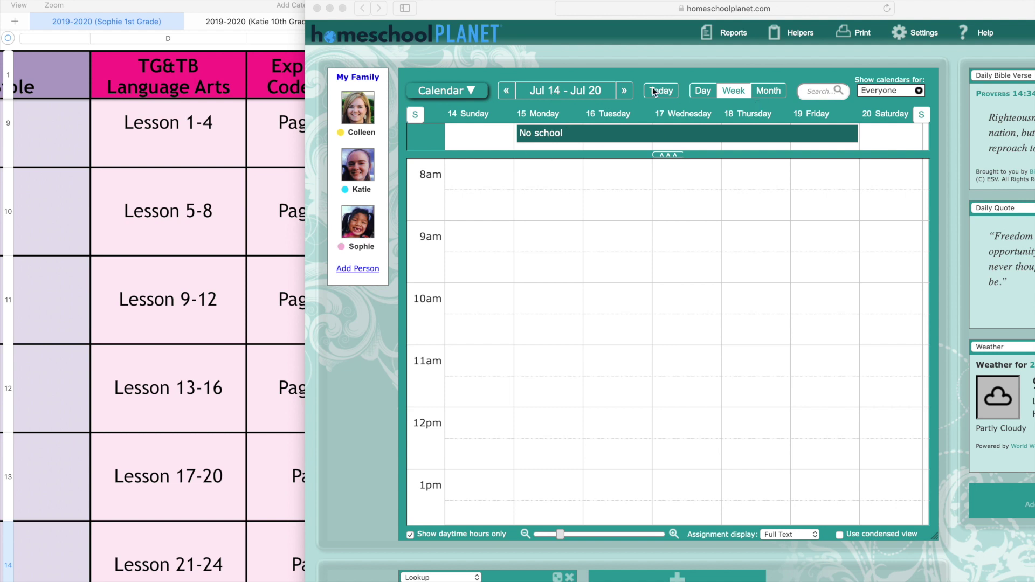
Step: Check the 2019 - 2020 school year dates and days off in the Homeschool Planet settings
click(916, 33)
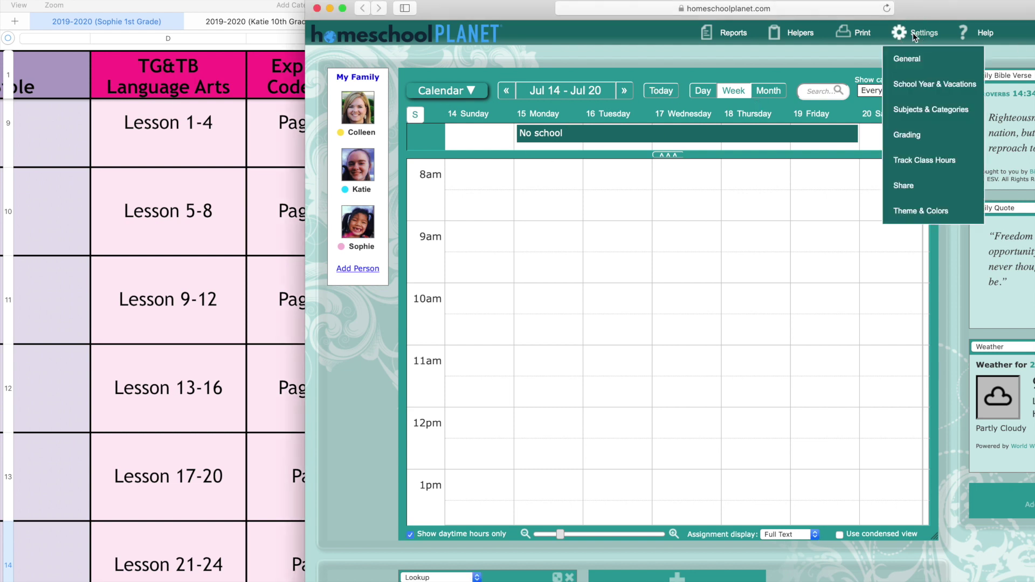
click(914, 87)
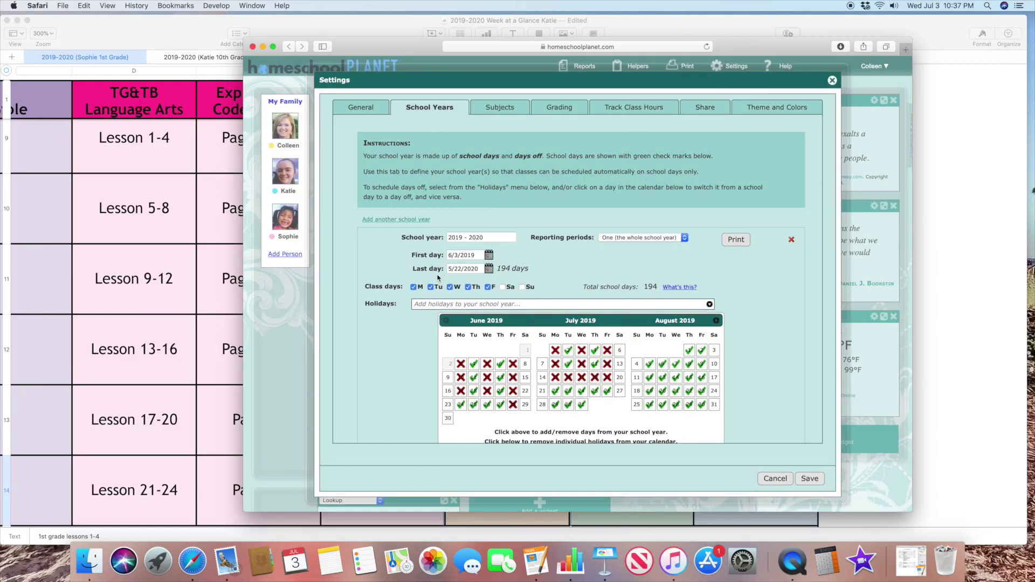
scroll(408, 320, down, 2)
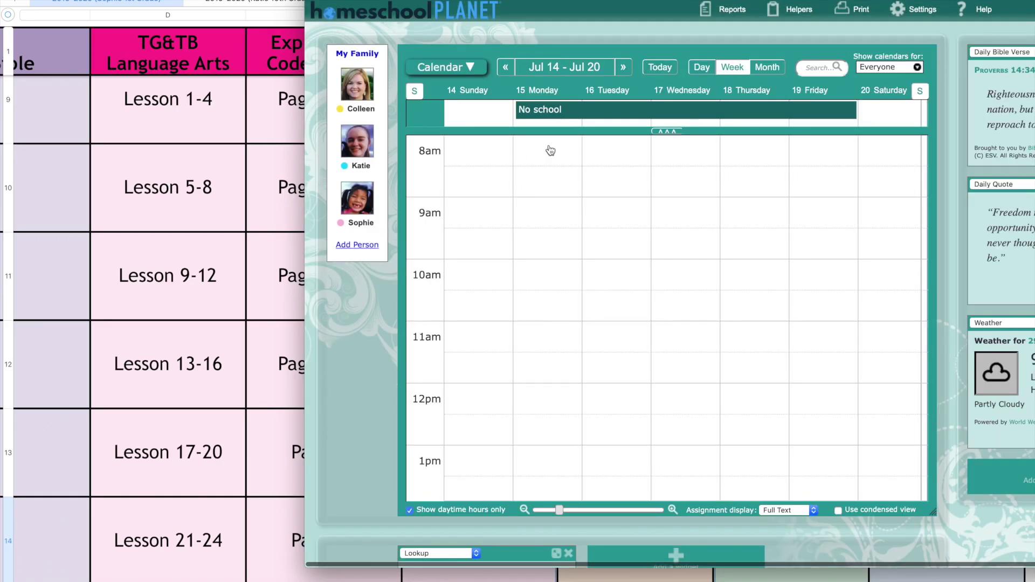
Step: Go to the week of July 21 - 27 in the calendar and start a new class on Monday, July 22
scroll(566, 199, up, 3)
scroll(566, 199, up, 2)
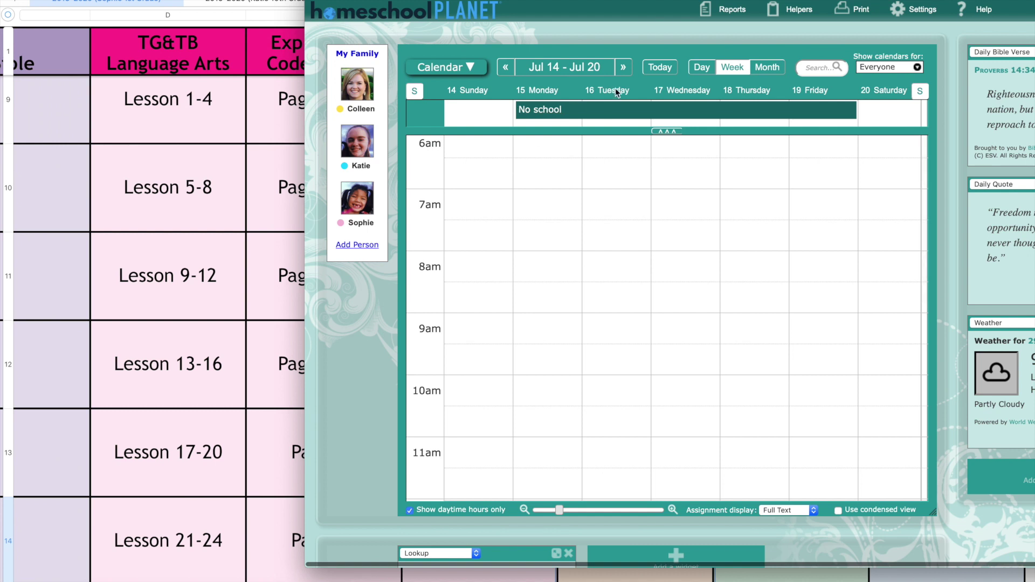
click(623, 68)
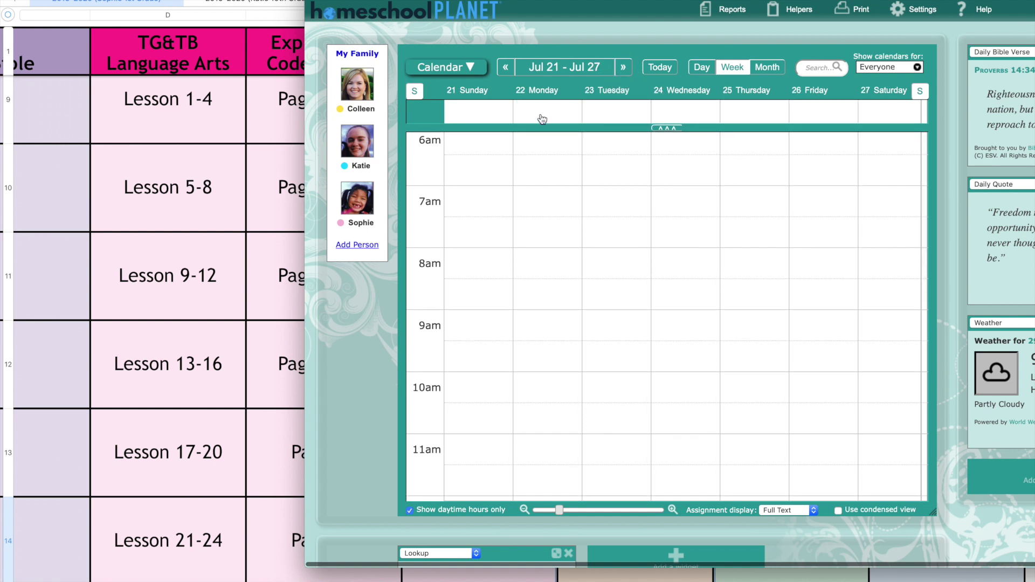
double_click(542, 119)
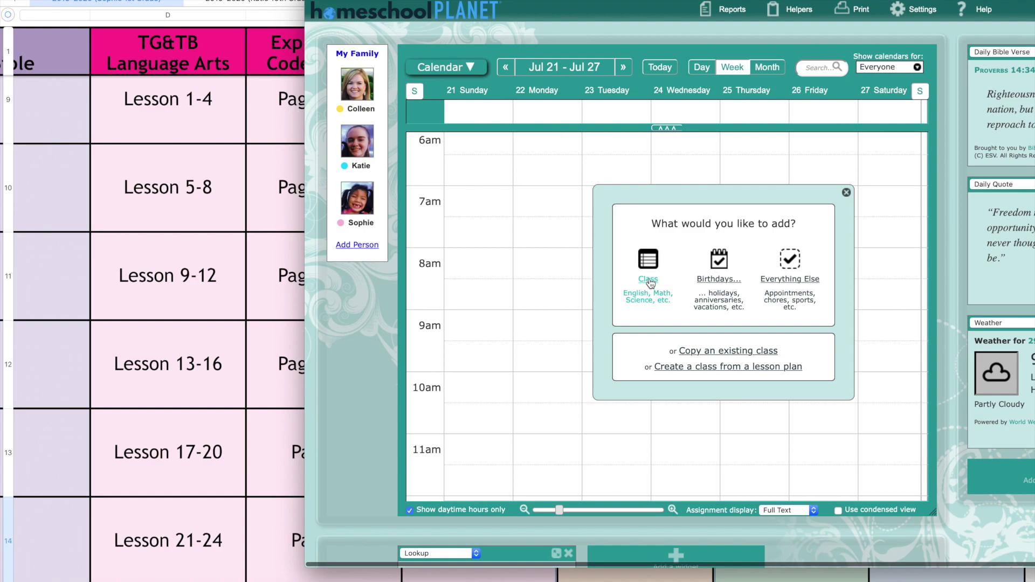
click(649, 280)
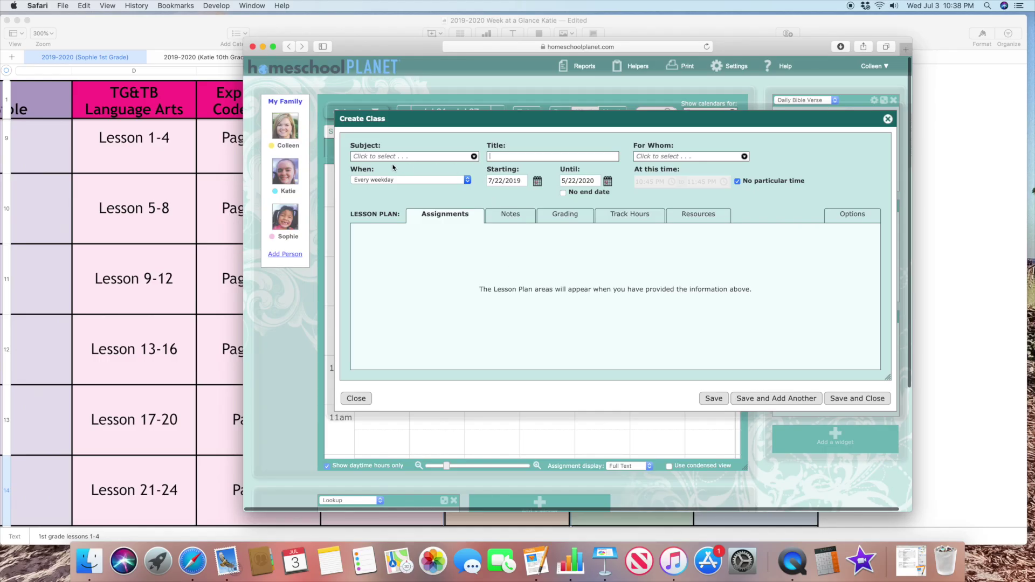
Step: Set the class subject to Language Arts, title it TG&TB Level K and assign it to the first-grade student
click(389, 156)
click(382, 251)
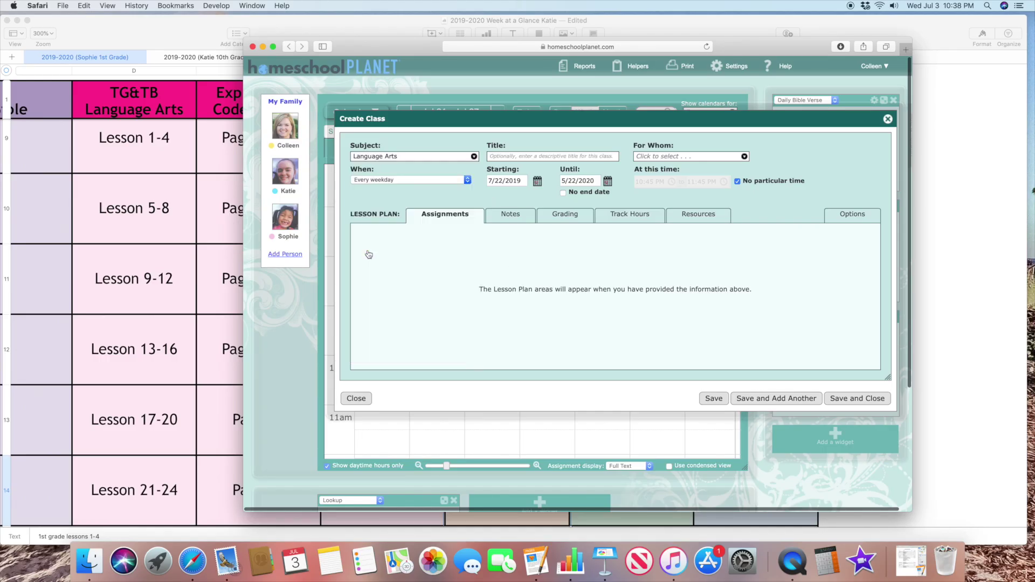
click(511, 156)
click(671, 155)
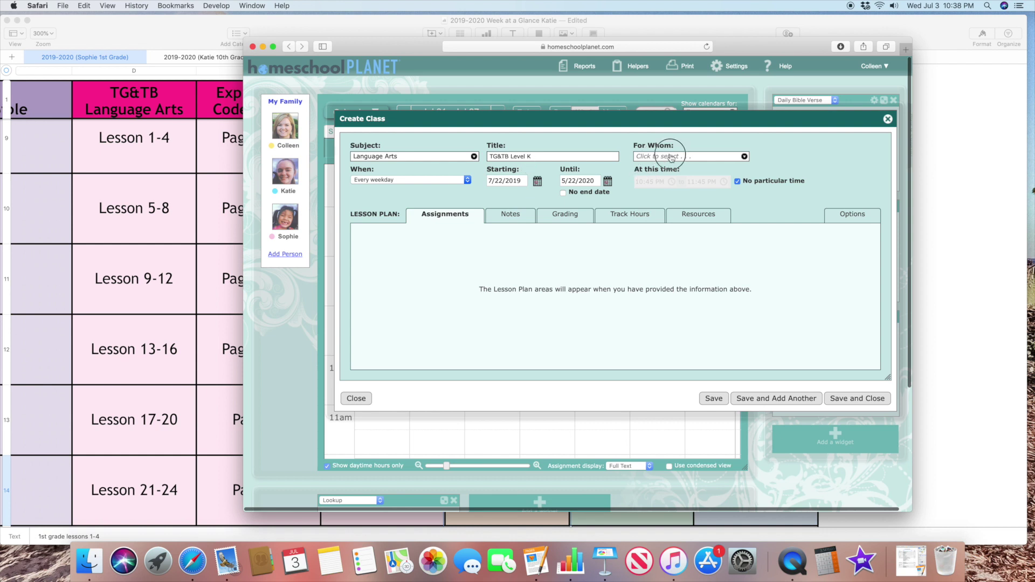
click(640, 187)
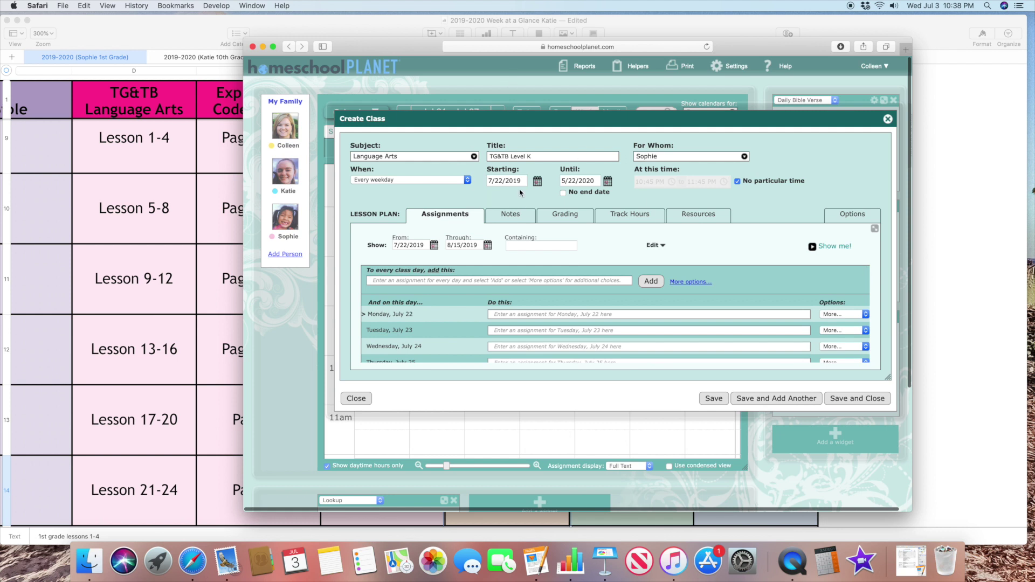
Step: Set the Language Arts class to run until 9/20/2019
click(607, 181)
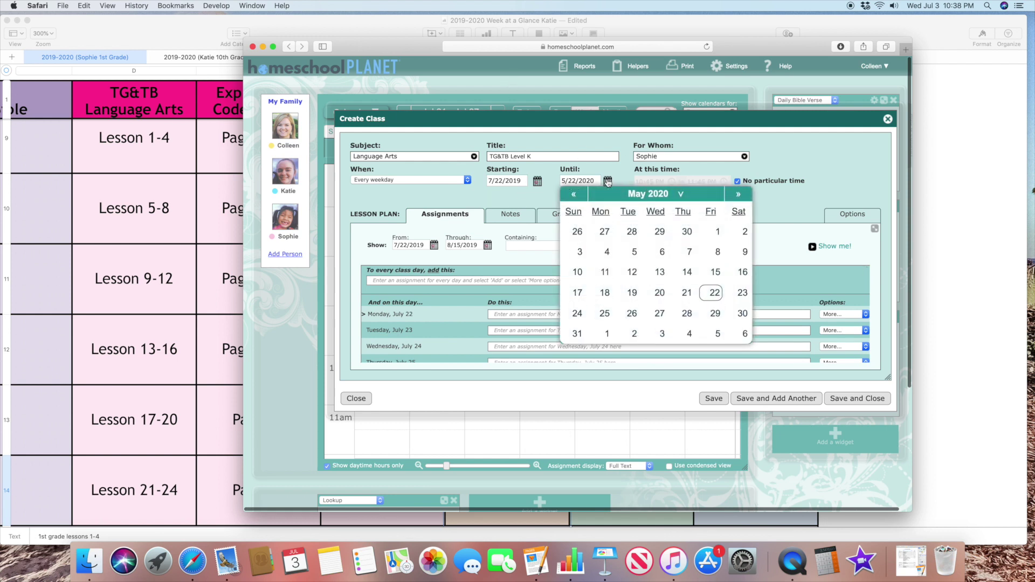
click(575, 196)
click(575, 196)
click(575, 196)
click(575, 196)
click(575, 196)
click(575, 196)
click(575, 195)
click(575, 196)
click(575, 196)
click(575, 196)
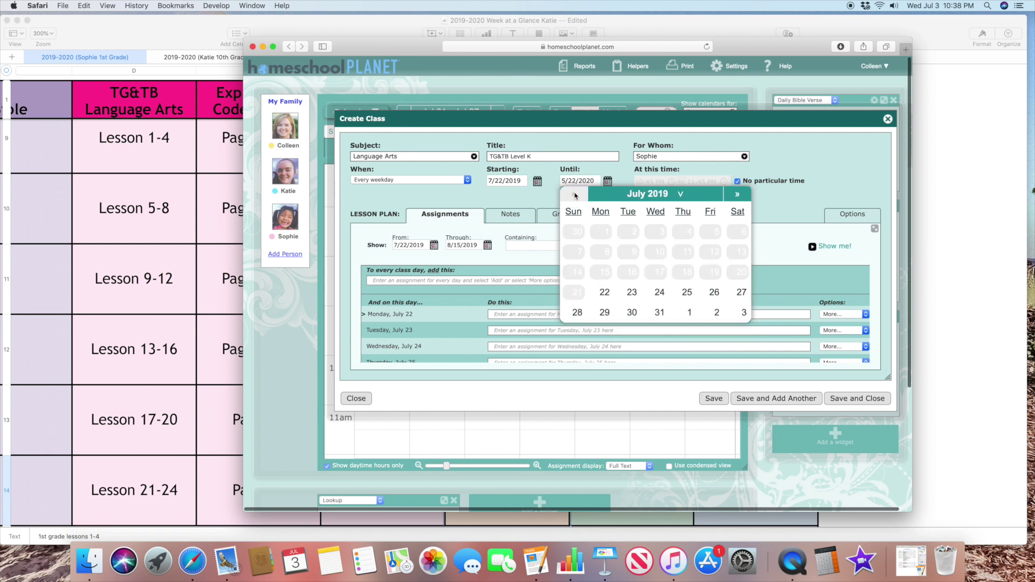
click(737, 194)
click(736, 194)
click(704, 272)
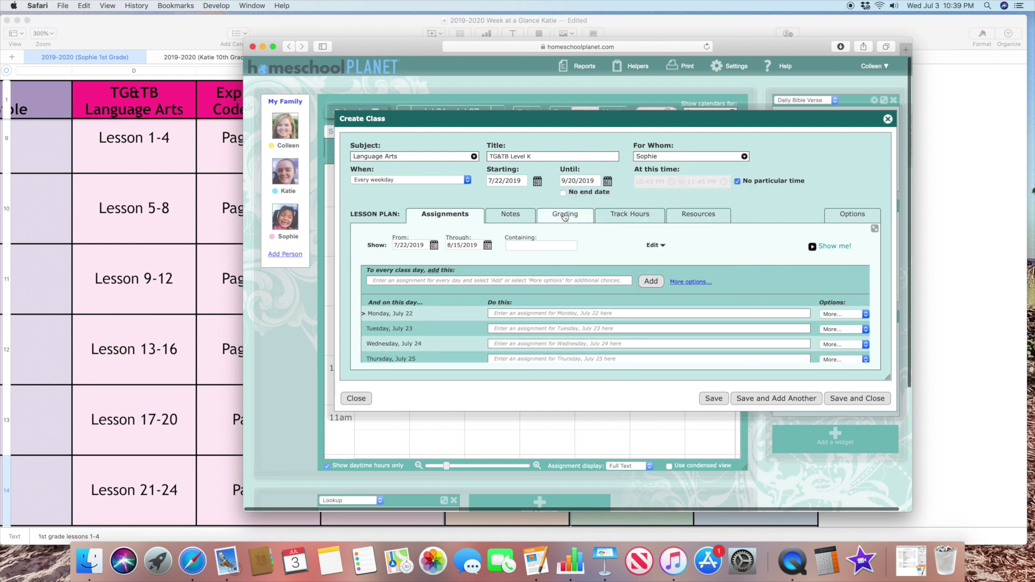
Step: Turn off the tracking of hours spent on this class and return to its assignments
click(628, 214)
click(376, 255)
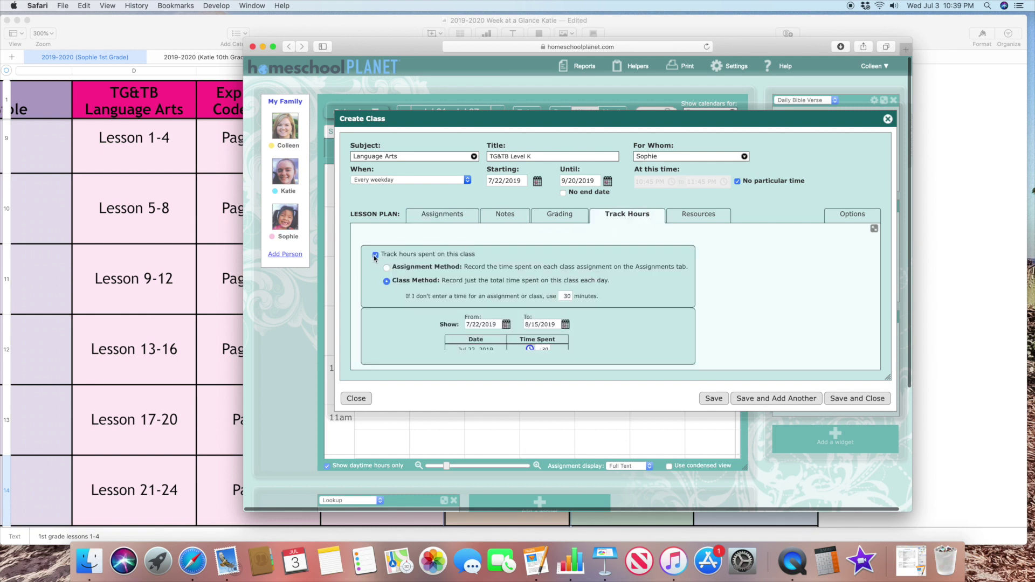
click(376, 256)
click(432, 218)
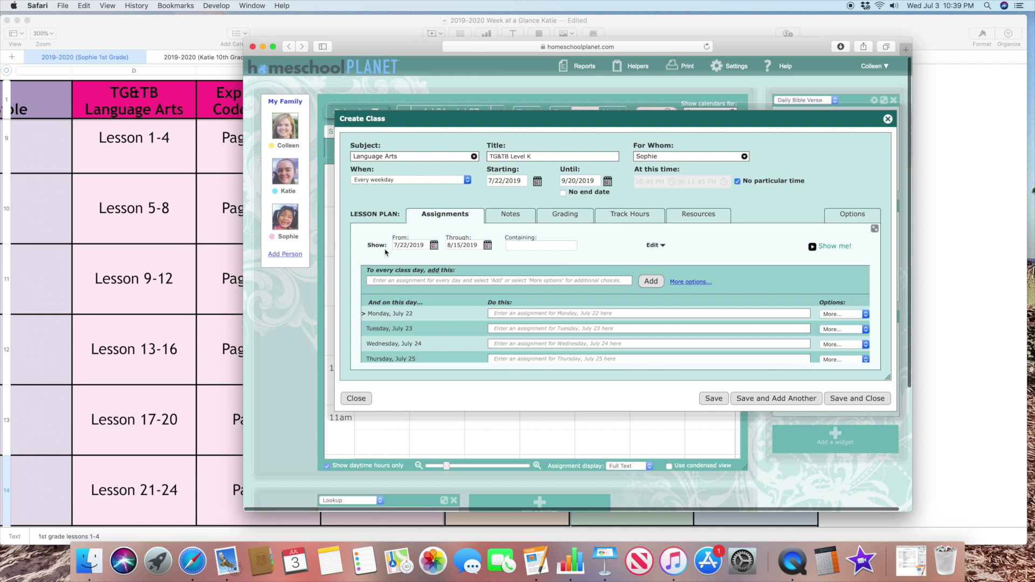
Step: Switch the Language Arts class schedule from every weekday to individually selected dates
click(395, 181)
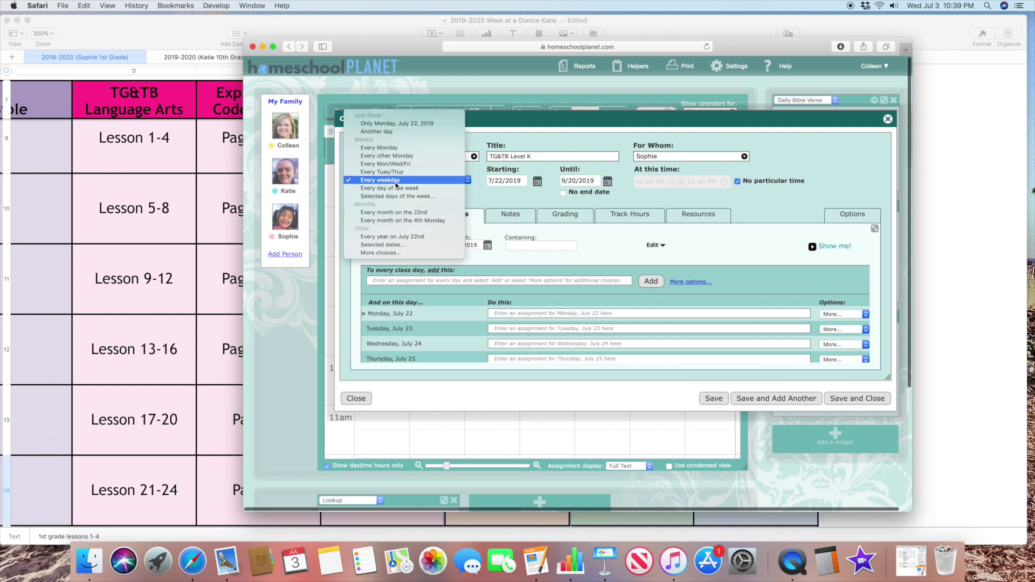
click(495, 200)
click(398, 182)
click(379, 246)
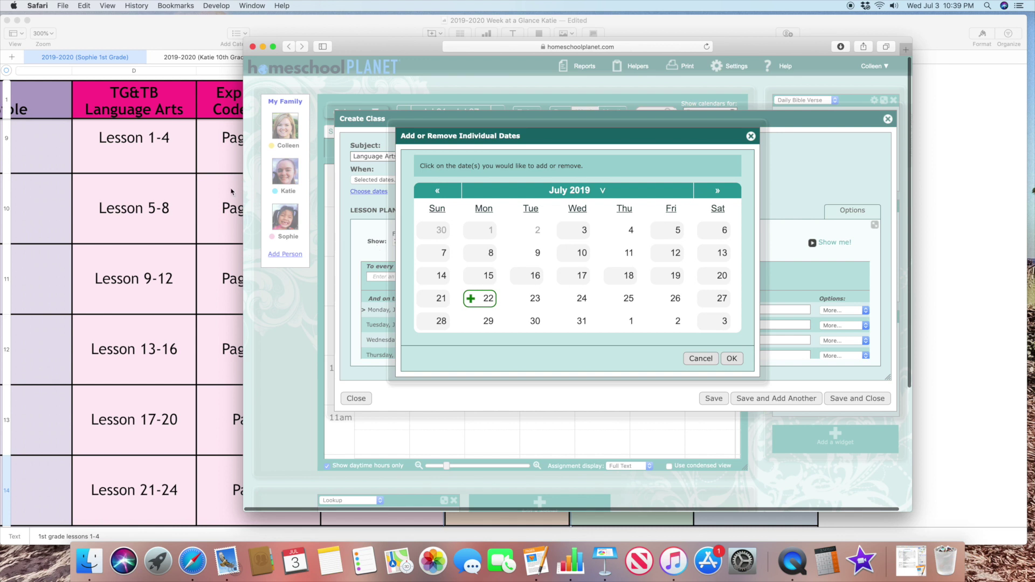
Step: Examine the TG&TB Language Arts lessons planned for each week of the first quarter, moving the browser window aside to show the Week column
scroll(145, 305, down, 5)
scroll(146, 305, down, 5)
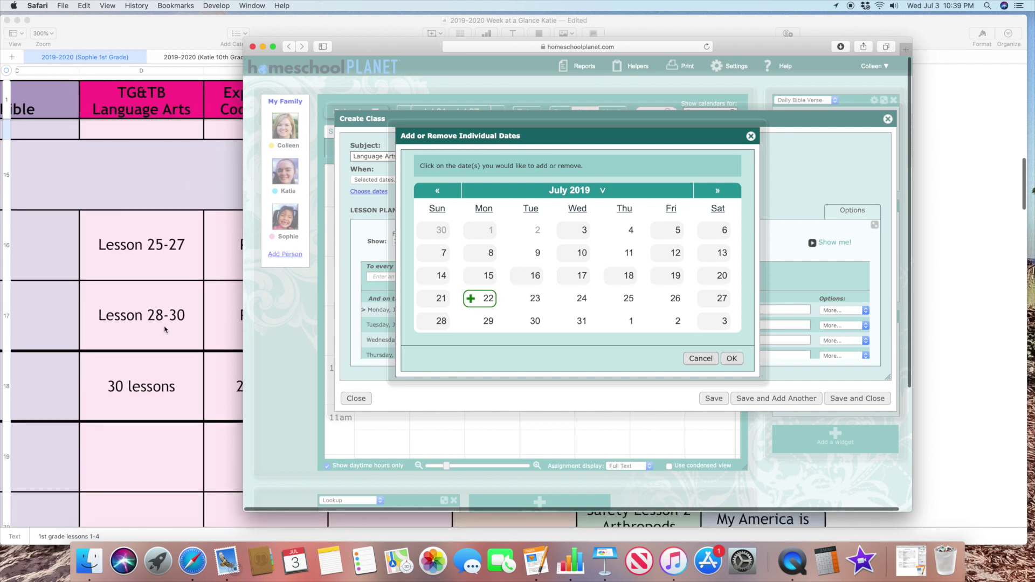
scroll(163, 314, up, 4)
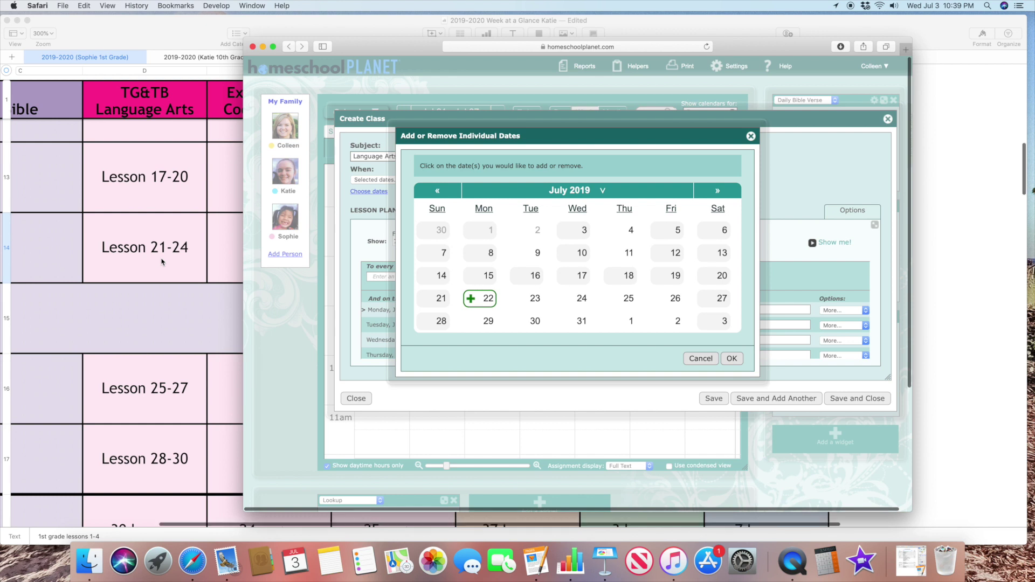
scroll(162, 263, left, 5)
scroll(162, 263, down, 2)
scroll(161, 263, right, 2)
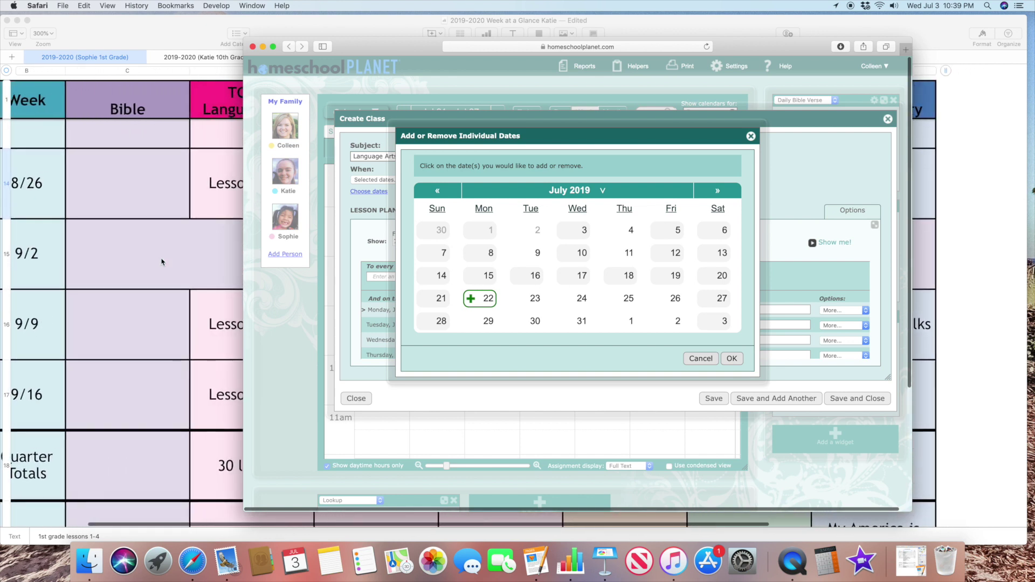
drag(374, 46, 497, 38)
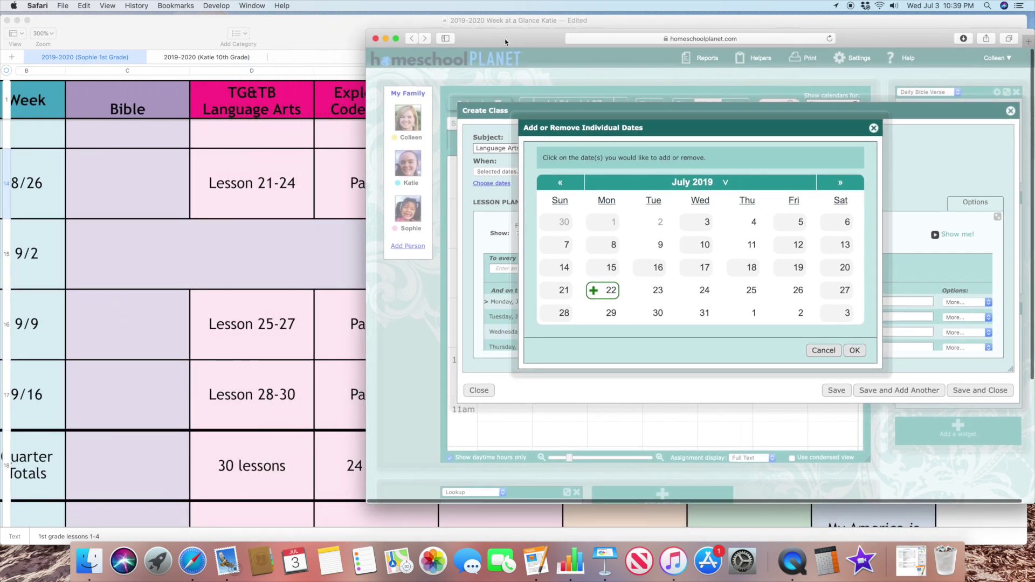
scroll(157, 298, left, 2)
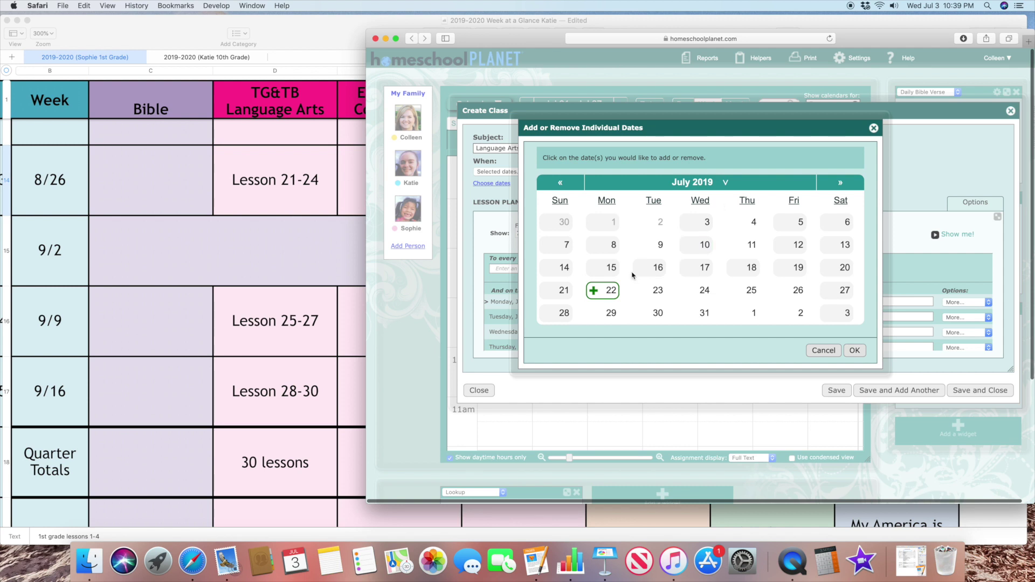
Step: Add July 24, 25, 26, 29 and 31 and August 1 and 2 to the class dates
scroll(621, 273, down, 2)
scroll(621, 274, down, 1)
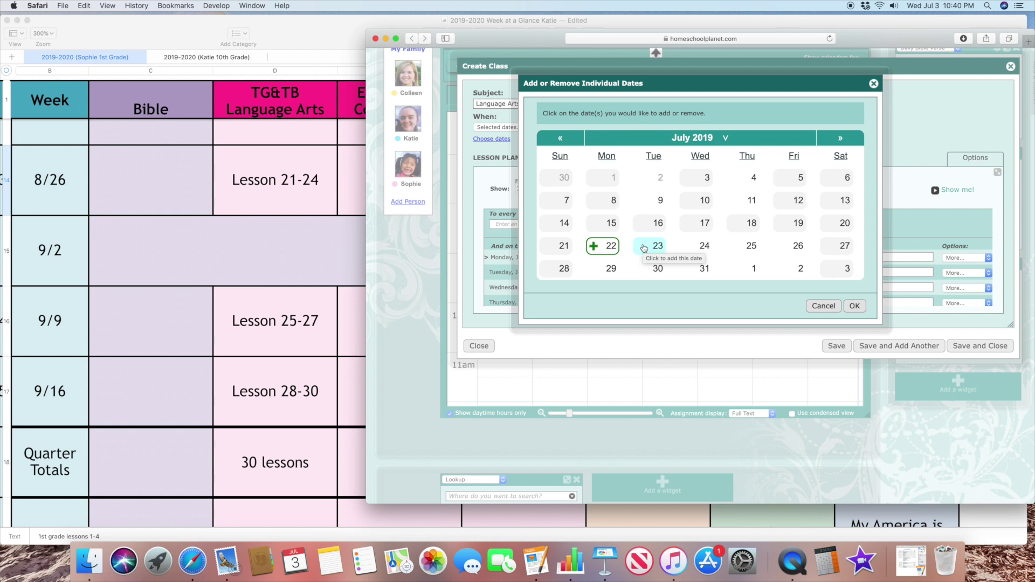
click(698, 251)
click(747, 247)
click(786, 246)
click(606, 268)
click(699, 268)
click(744, 269)
click(791, 269)
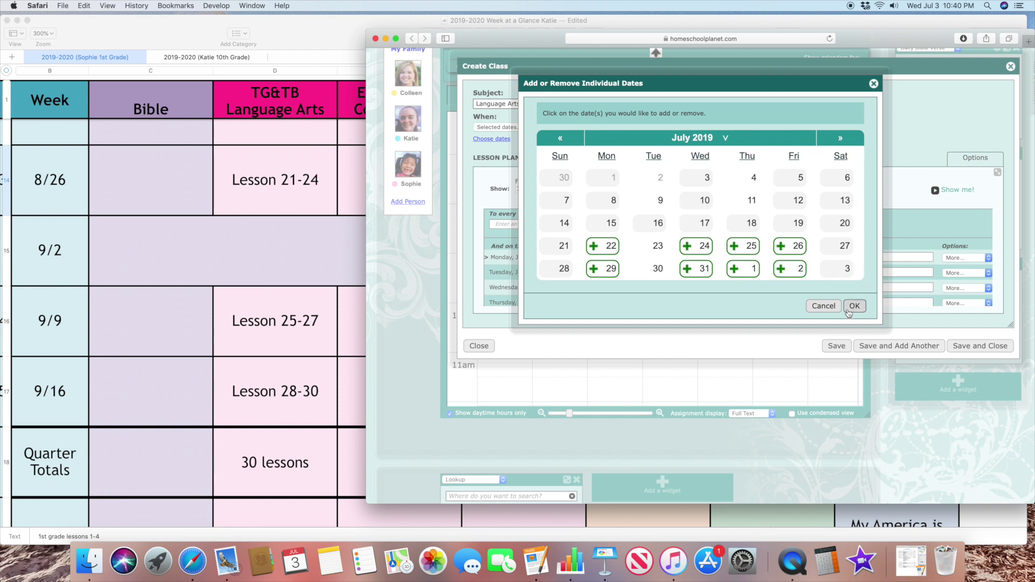
Step: Add August 5, 7, 8, 9, 26, 28, 29 and 30 to the class dates
click(845, 142)
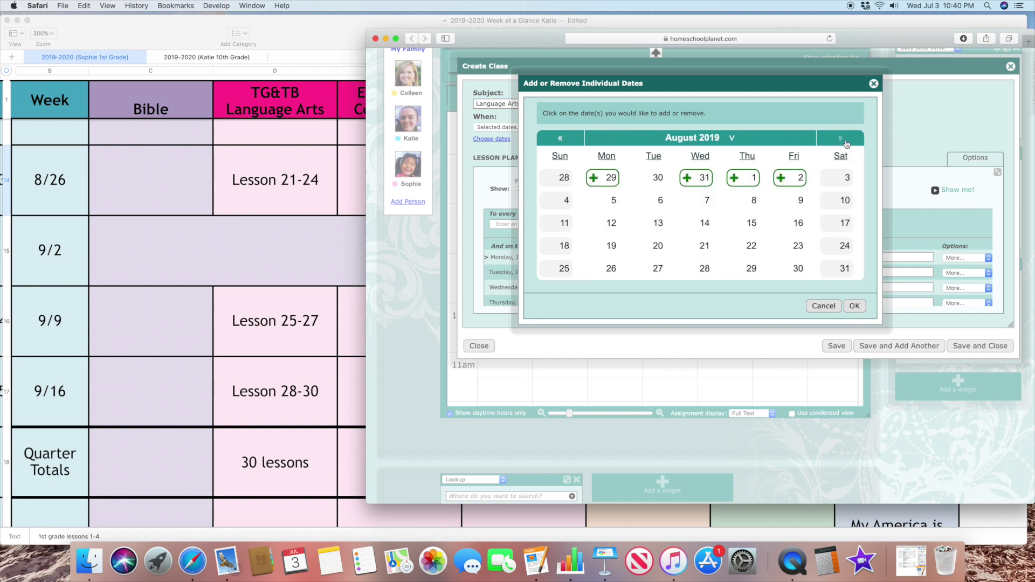
click(609, 200)
click(698, 200)
click(745, 200)
click(781, 203)
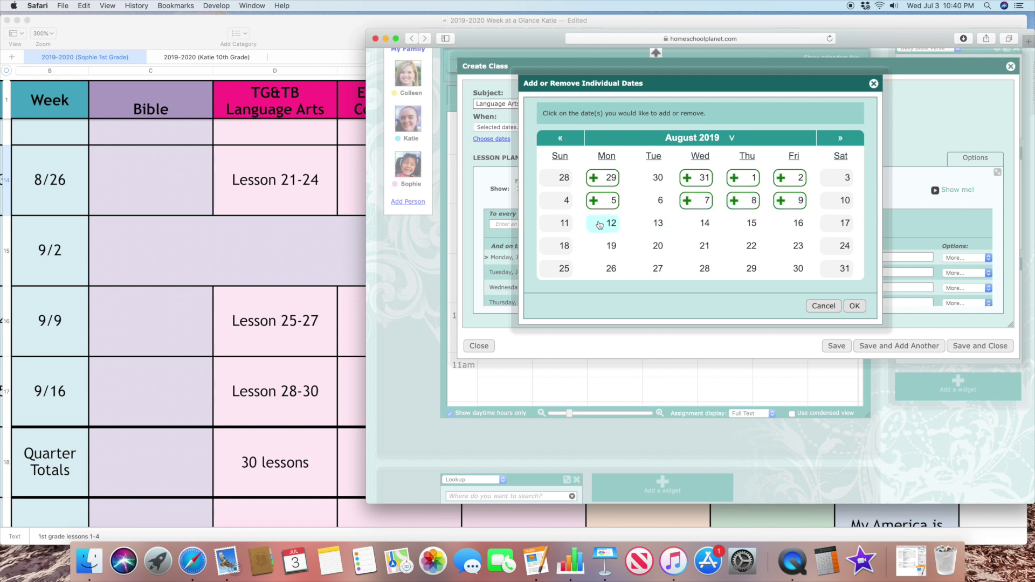
click(607, 269)
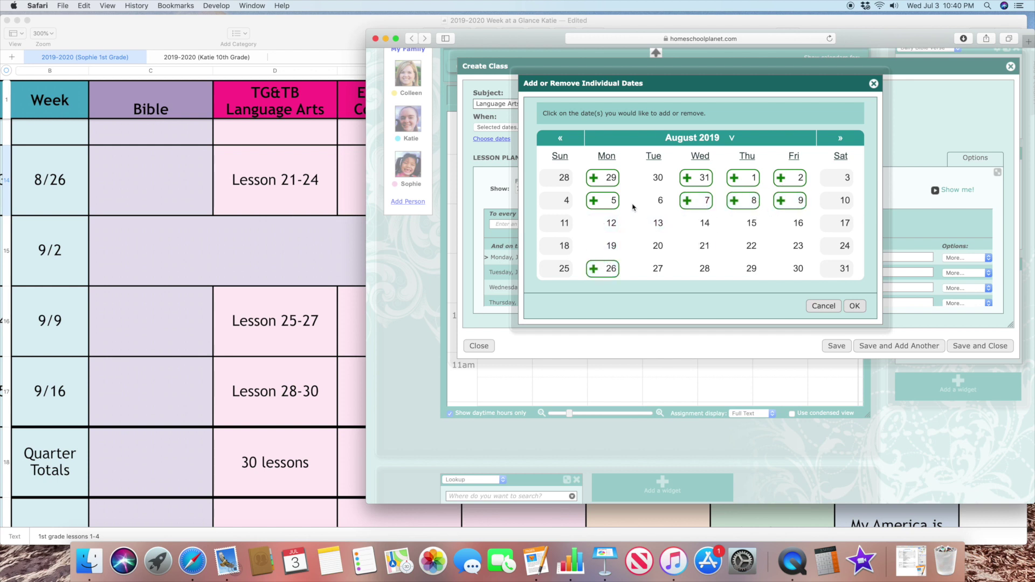
click(700, 269)
click(748, 269)
click(785, 267)
Step: Add August 13 through 16 and August 20 through 23 to the class dates
click(650, 223)
click(696, 224)
click(734, 226)
click(790, 224)
click(652, 246)
click(695, 246)
click(743, 246)
click(789, 245)
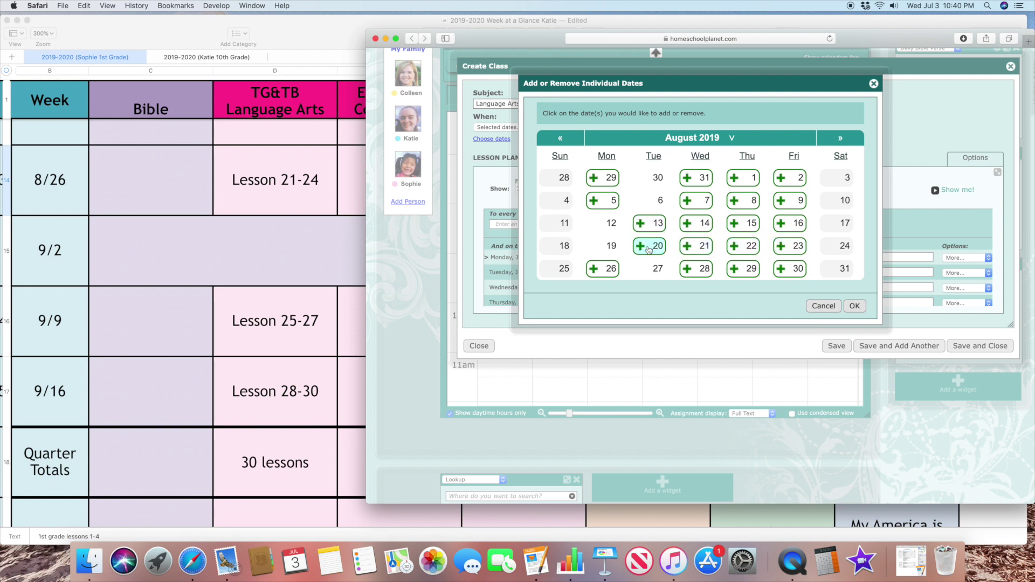
Step: Add September 9, 11, 13, 18, 19 and 20 to the class dates and confirm the selection
click(839, 140)
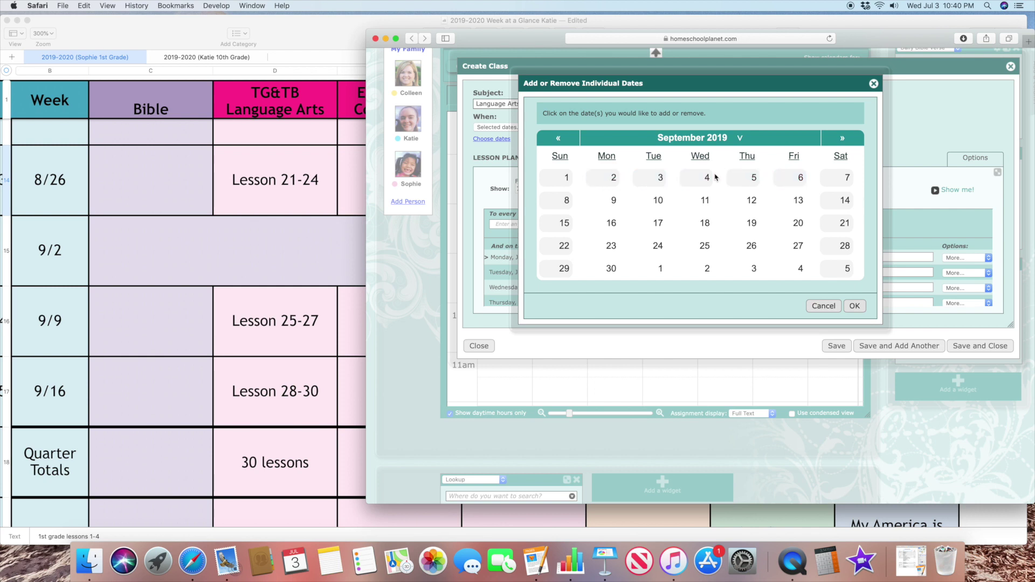
click(611, 201)
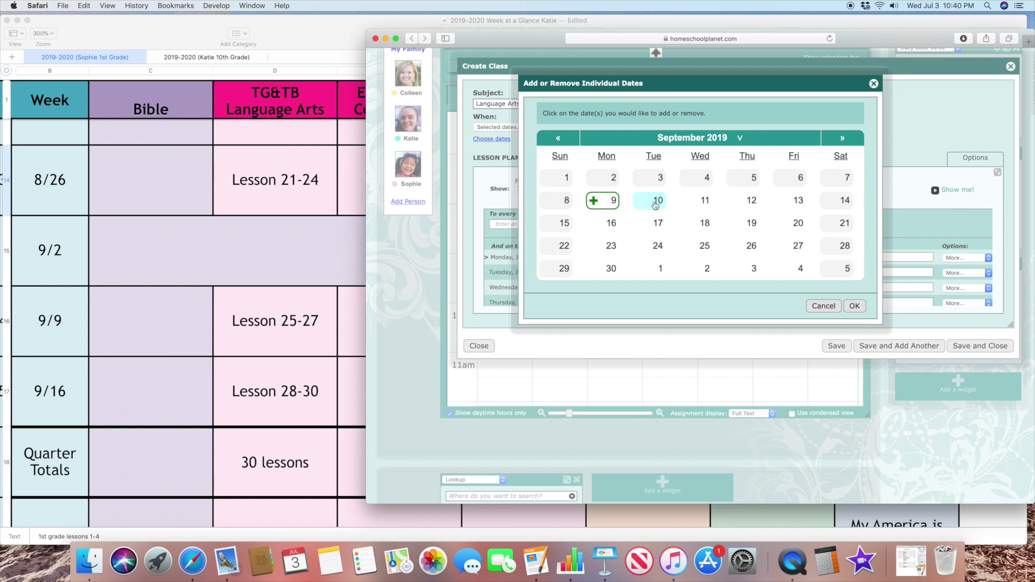
click(701, 202)
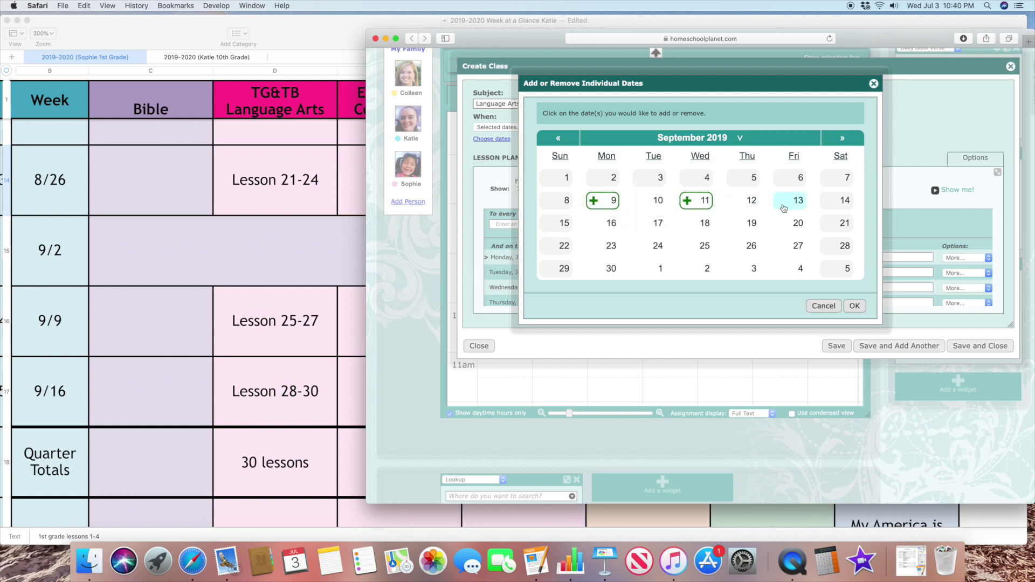
click(785, 203)
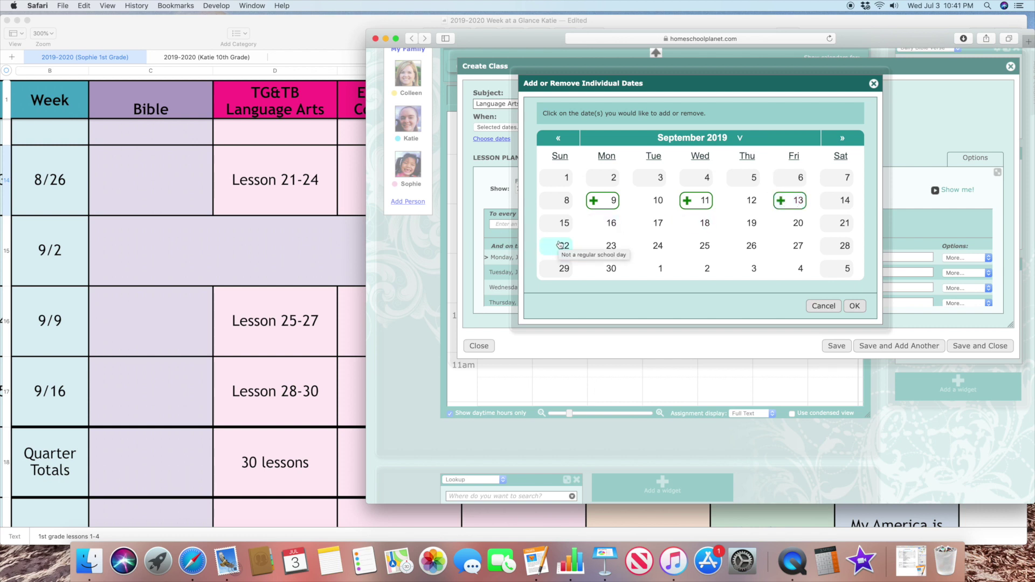
click(609, 223)
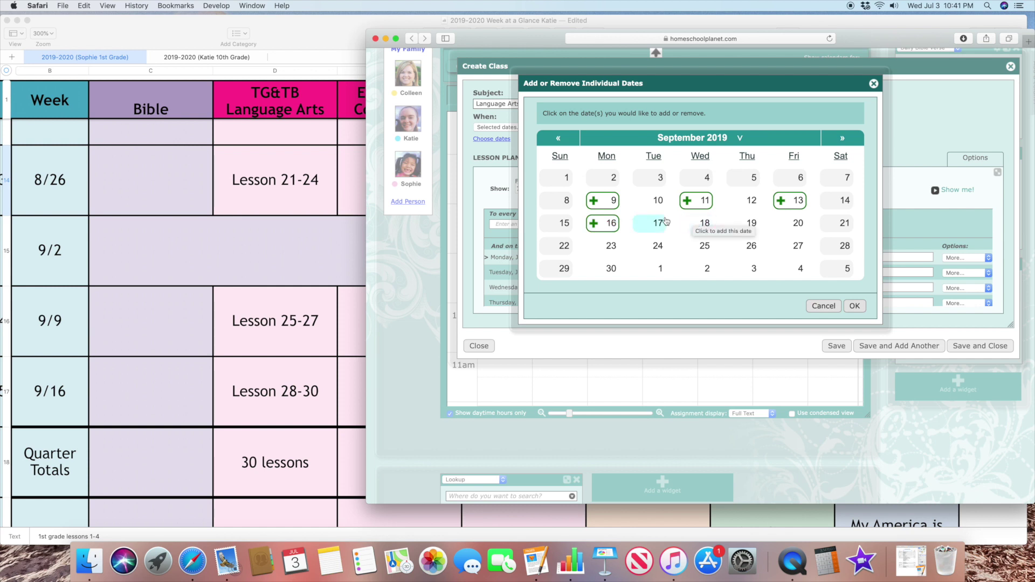
click(609, 223)
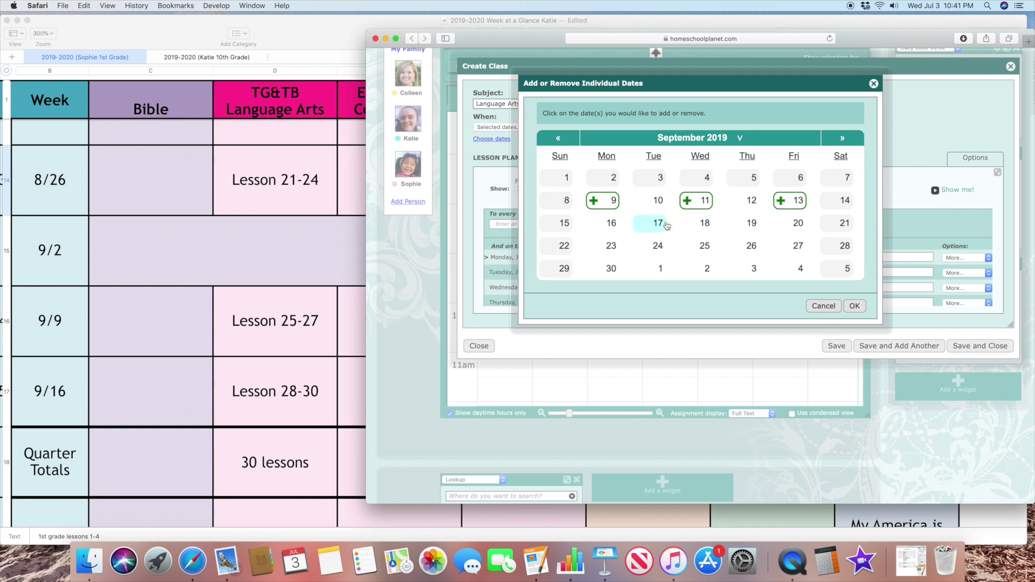
click(702, 224)
click(757, 225)
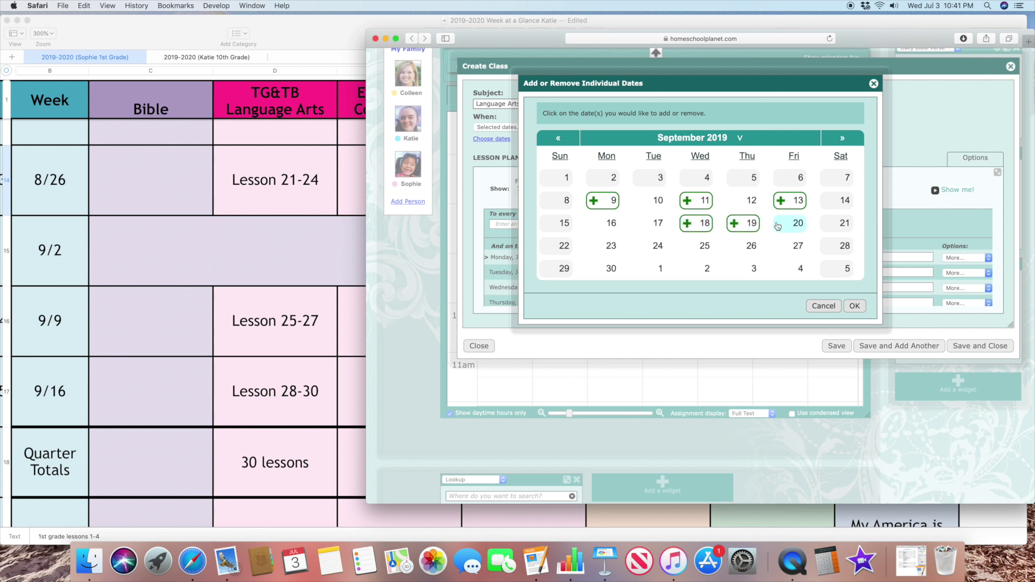
click(792, 223)
click(854, 305)
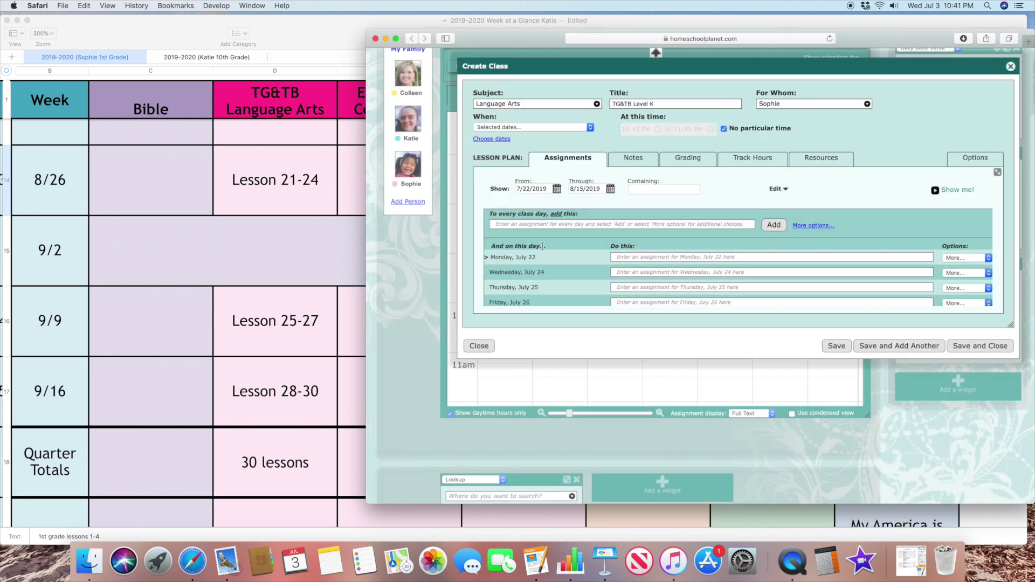
Step: Start a Lesson assignment for every class day and set the Assignment Generator to 30 assignments
click(526, 225)
text(Lesson)
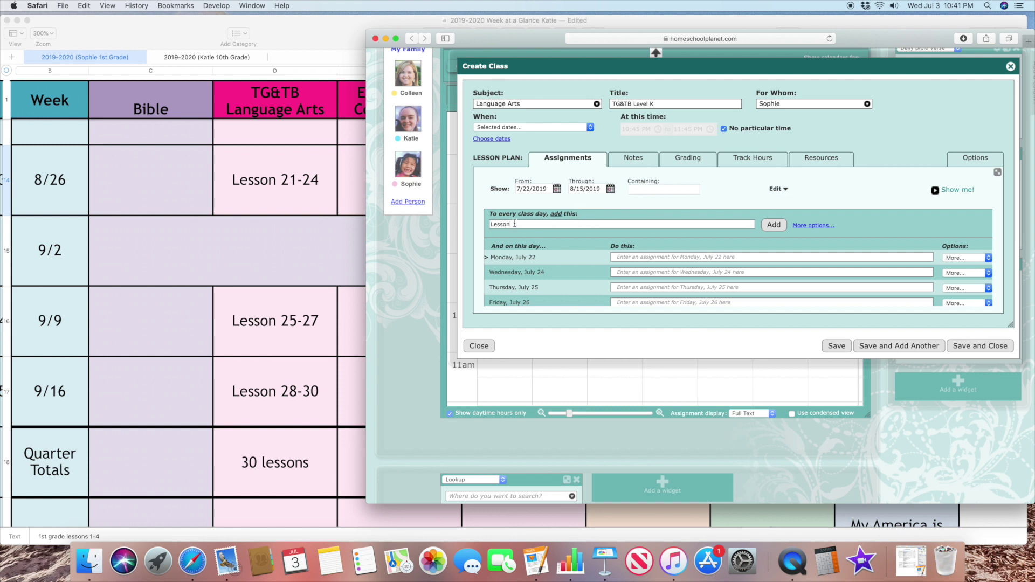
click(774, 225)
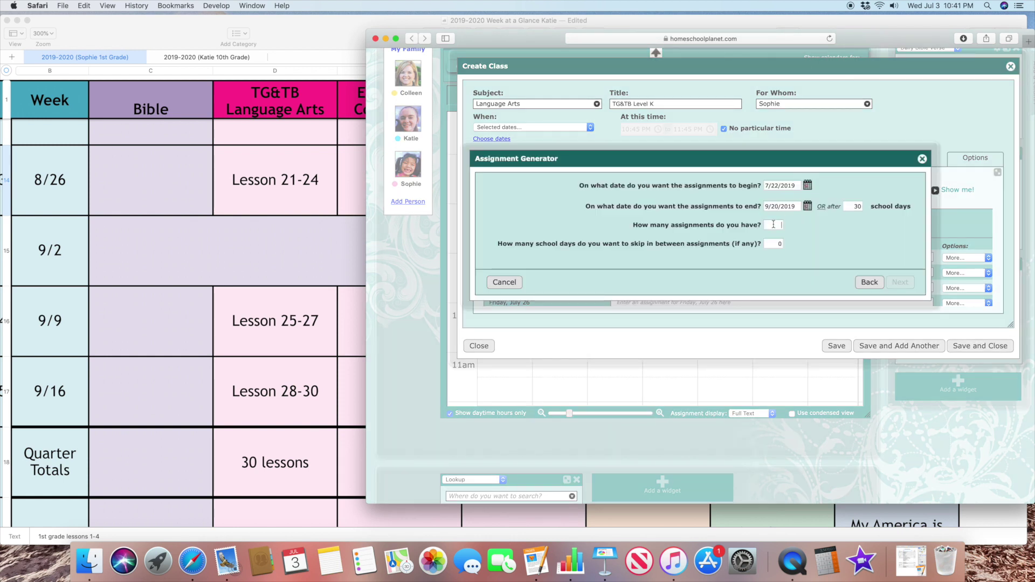
text(30)
click(897, 284)
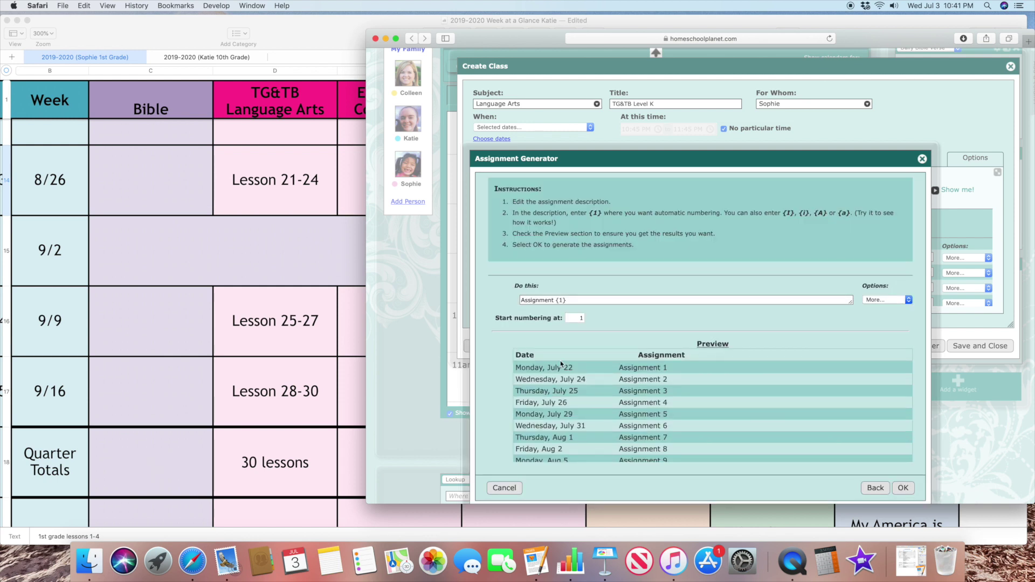
Step: Change the assignment description to Lesson {1}, check the preview and generate the numbered assignments
drag(553, 301, 507, 300)
text(Lesson)
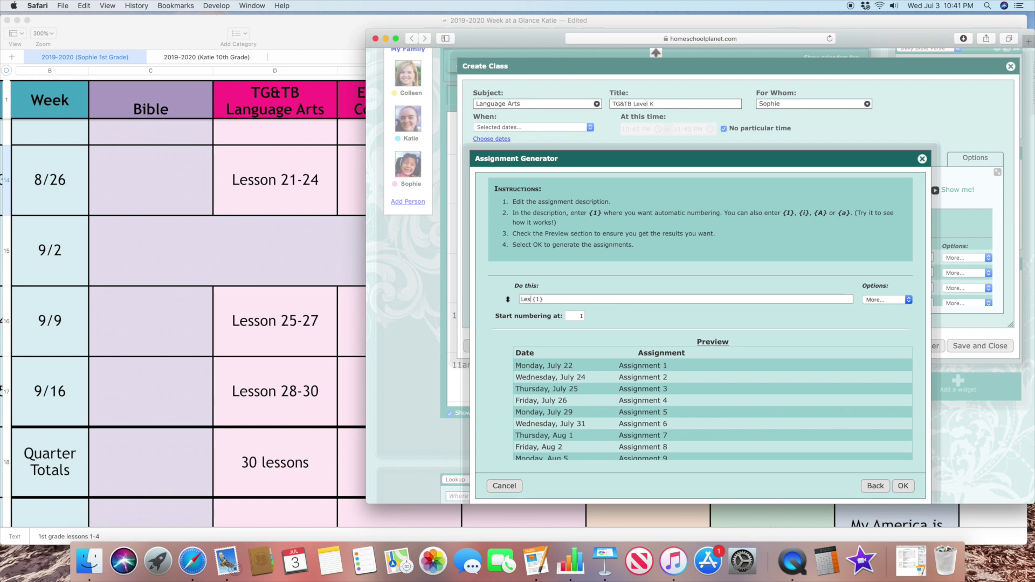
scroll(739, 408, down, 5)
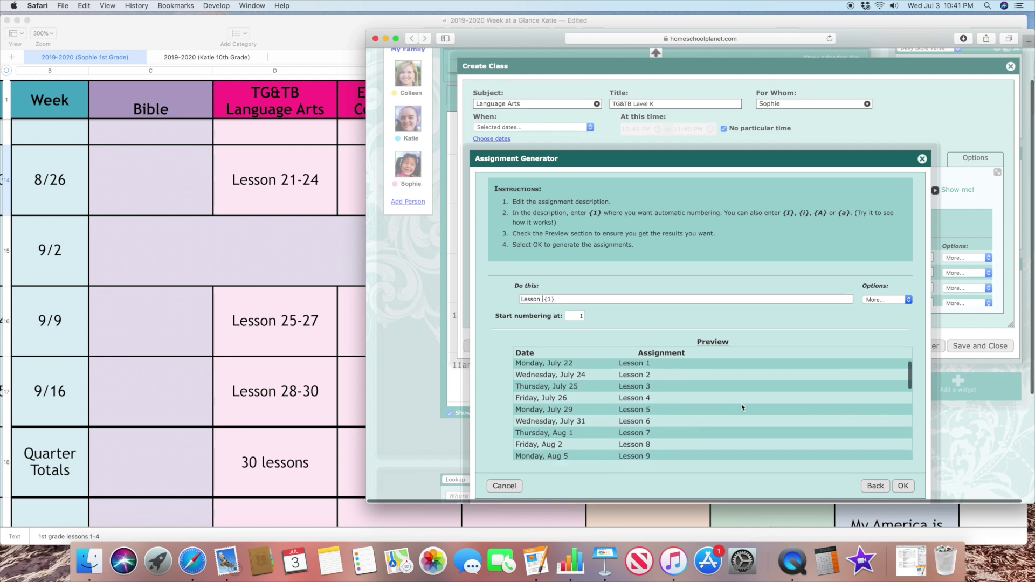
scroll(742, 407, down, 8)
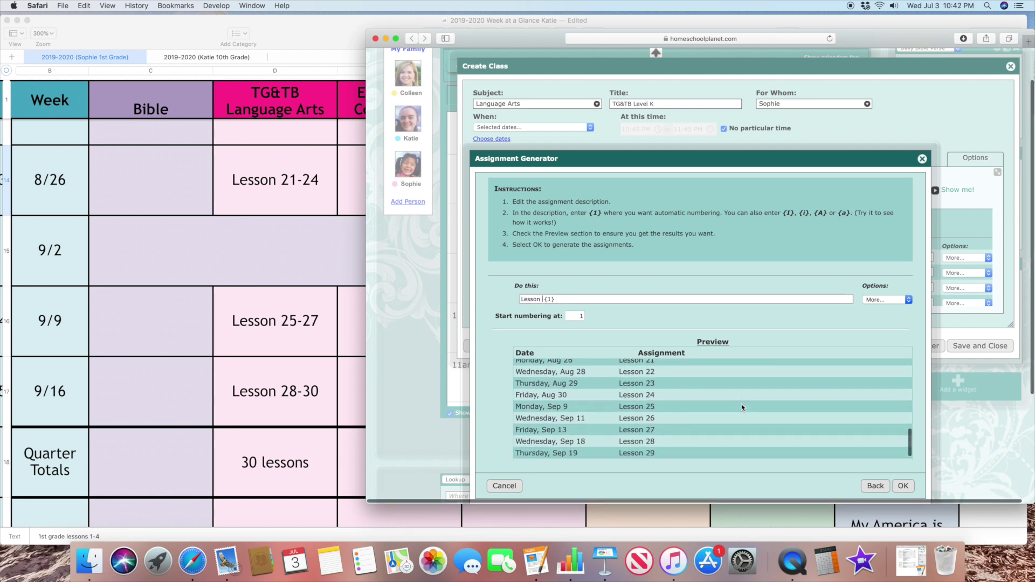
scroll(659, 413, up, 10)
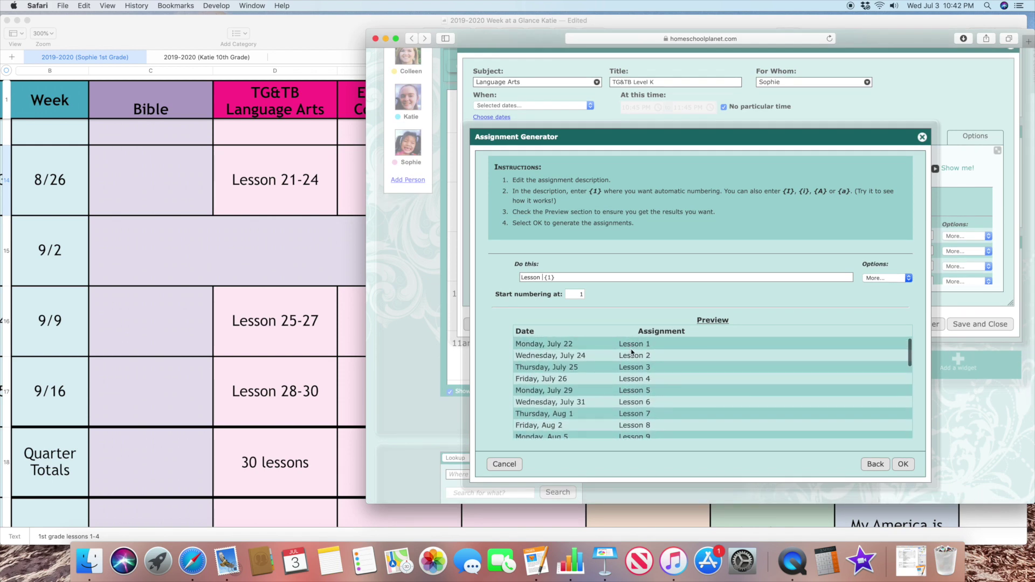
key(Return)
Step: Check the generated lessons against their dates, then save the class and close it
scroll(640, 263, down, 3)
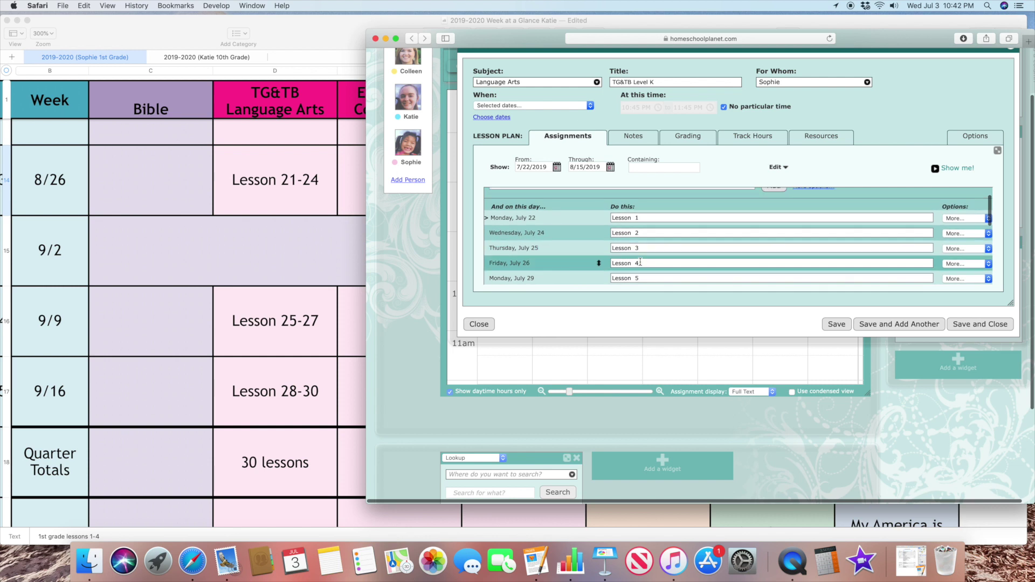
scroll(620, 253, up, 2)
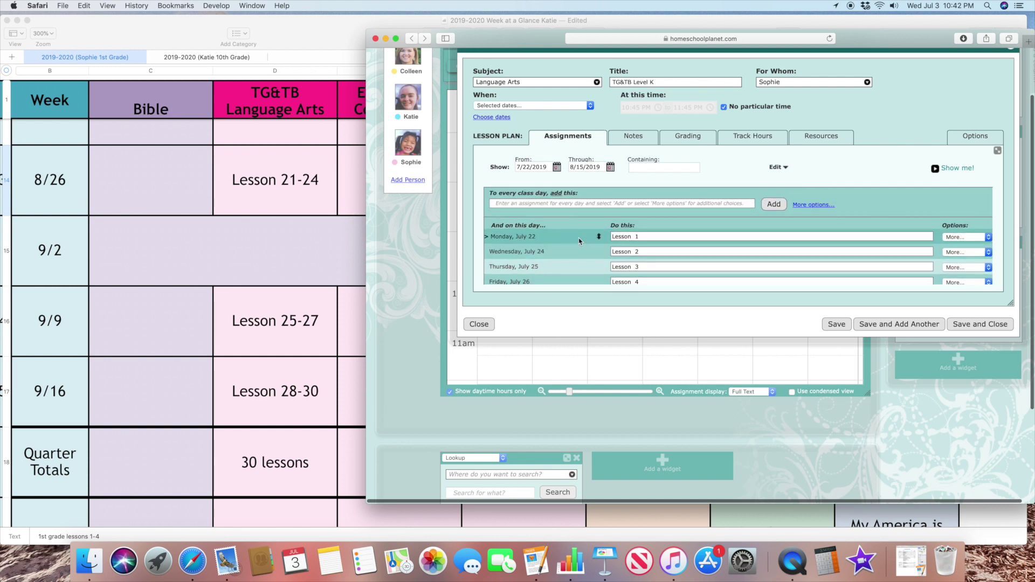
scroll(577, 238, down, 1)
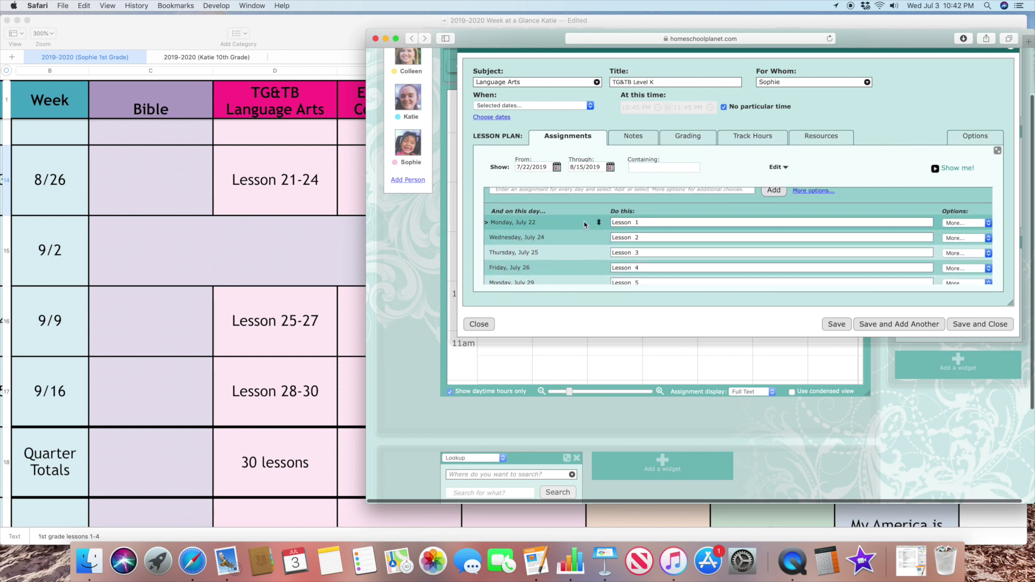
scroll(550, 237, down, 1)
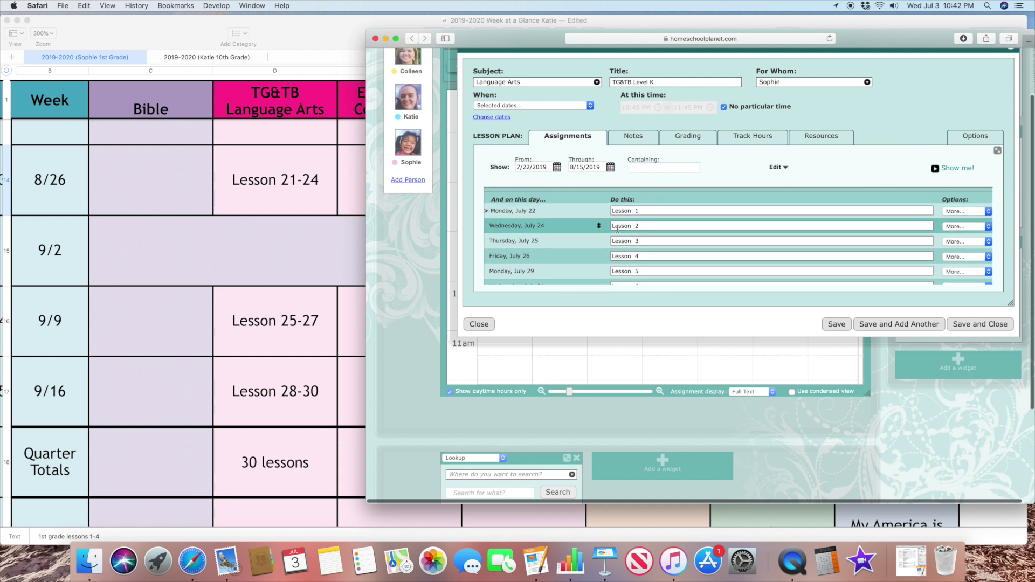
scroll(614, 255, down, 10)
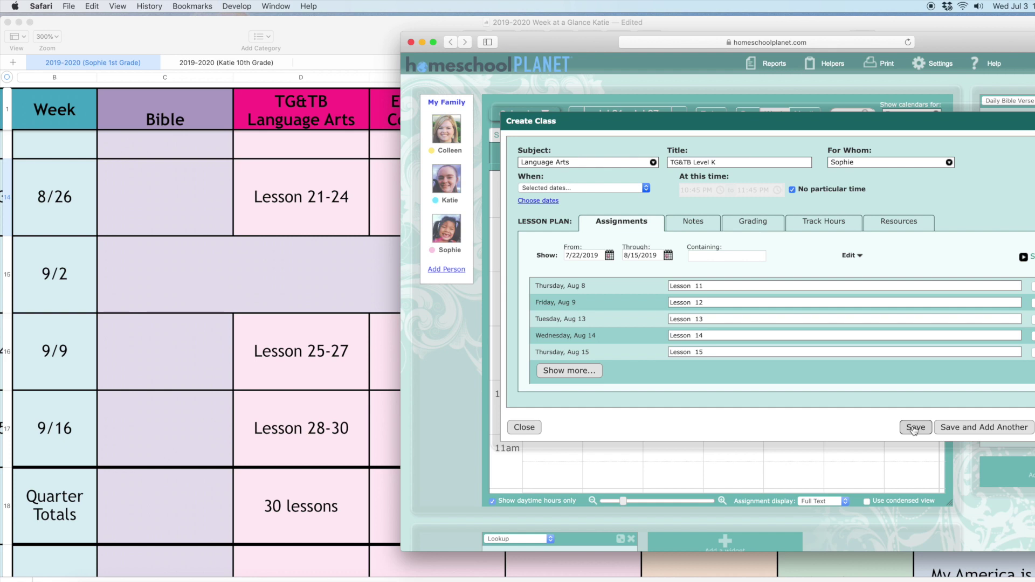
click(525, 427)
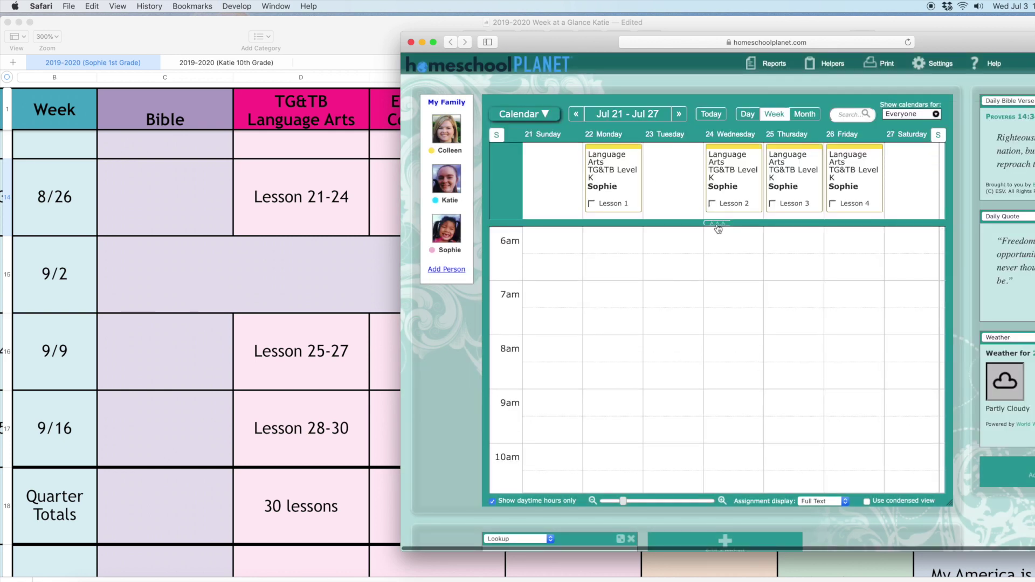
Step: Switch the weekly calendar to condensed view and go ahead to the week of August 25 - 31
click(576, 114)
click(678, 98)
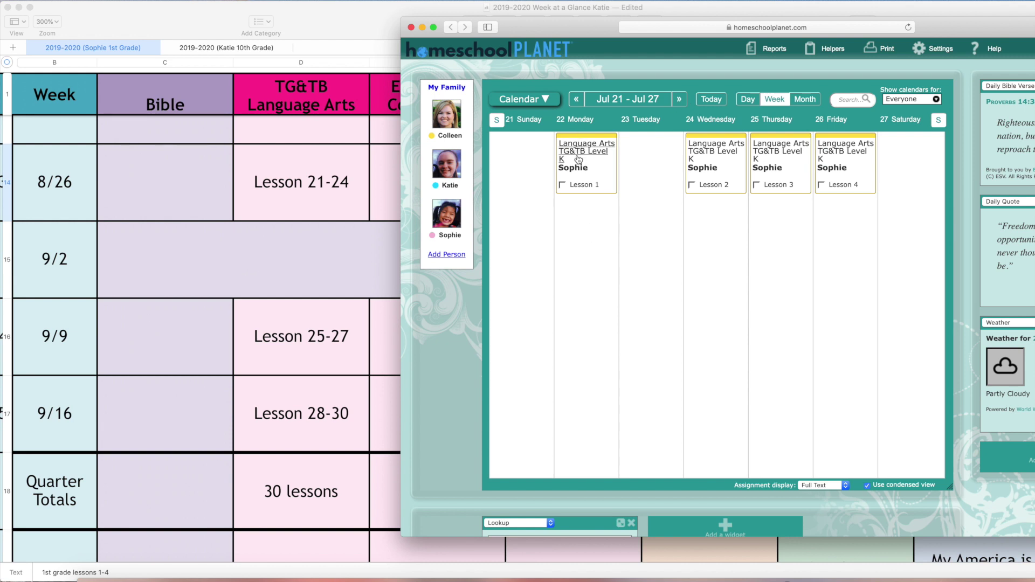
click(673, 101)
click(677, 101)
click(678, 101)
click(678, 101)
click(678, 101)
click(678, 102)
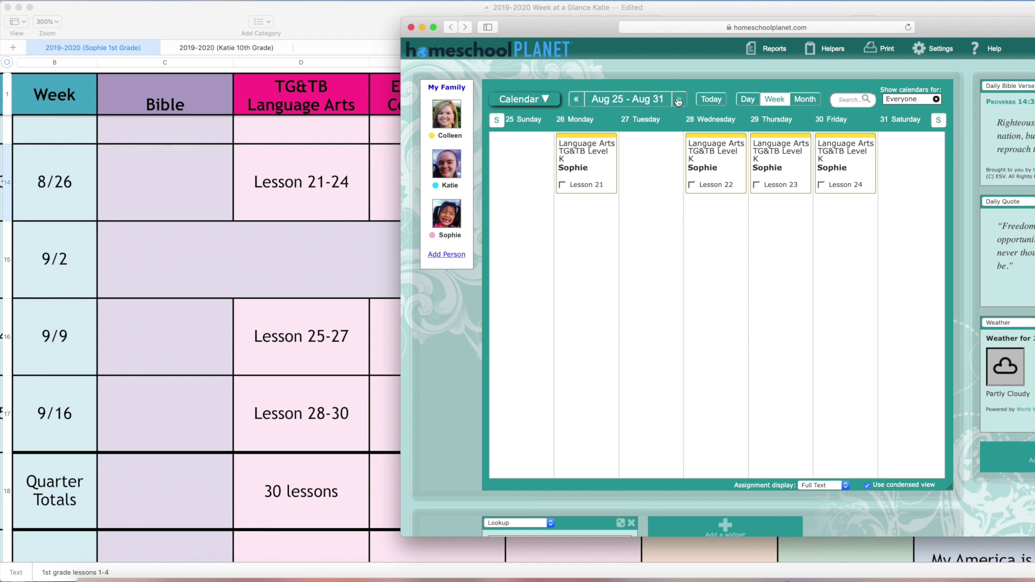
Step: Check the Language Arts lessons from September 1 to September 21, ticking Lesson 28 as done and clearing it again
click(678, 101)
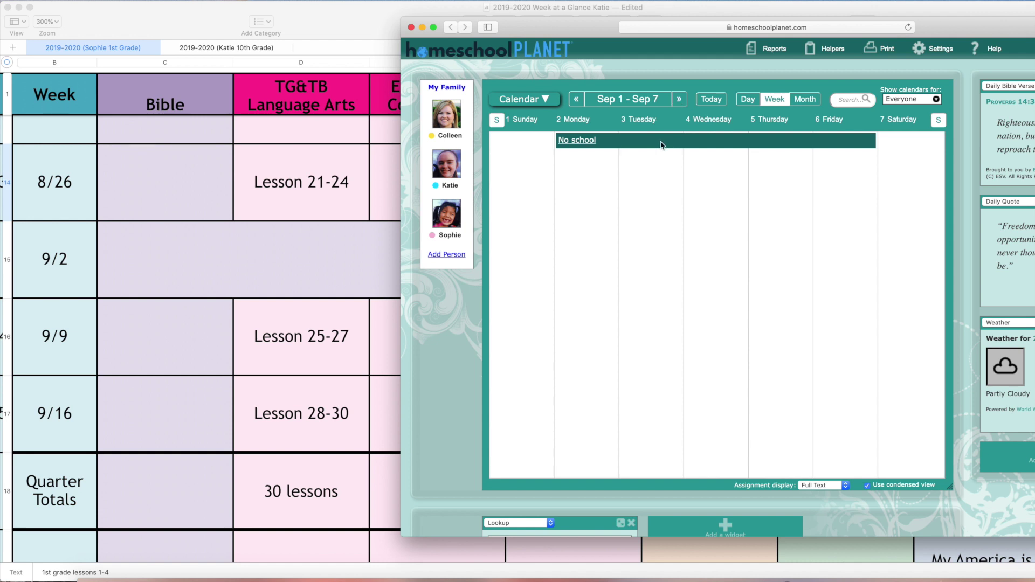
click(681, 100)
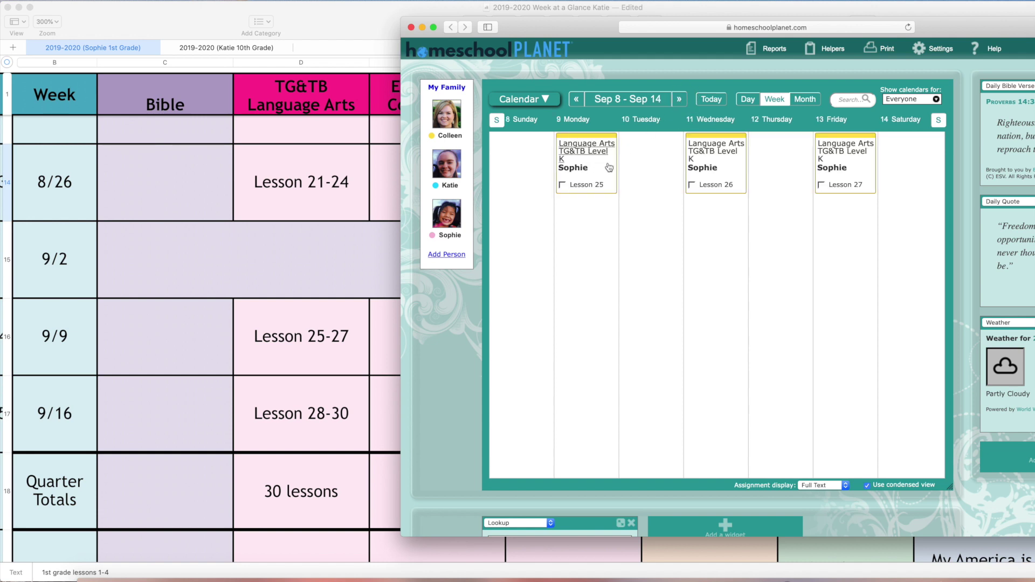
click(679, 99)
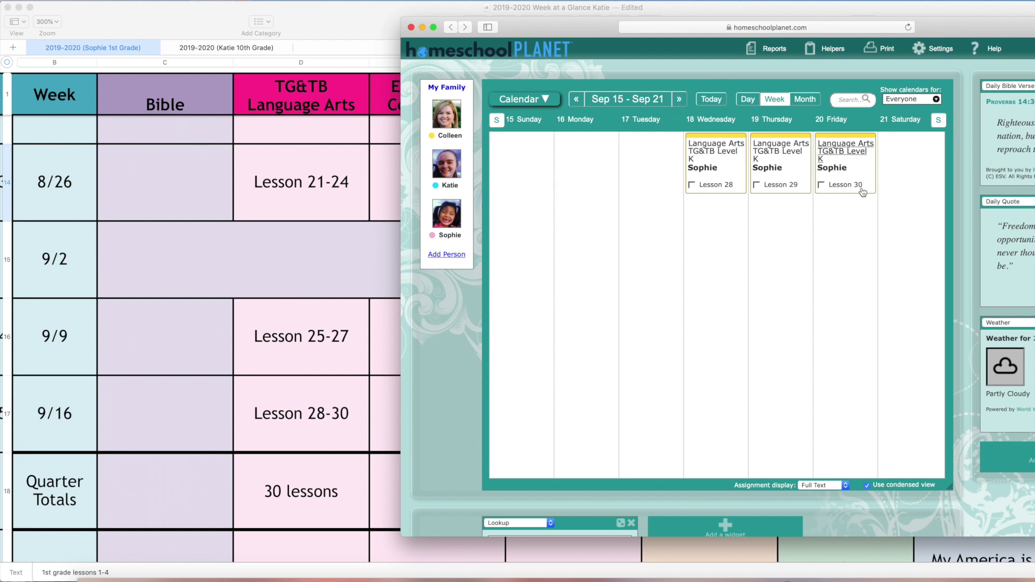
click(691, 185)
click(692, 185)
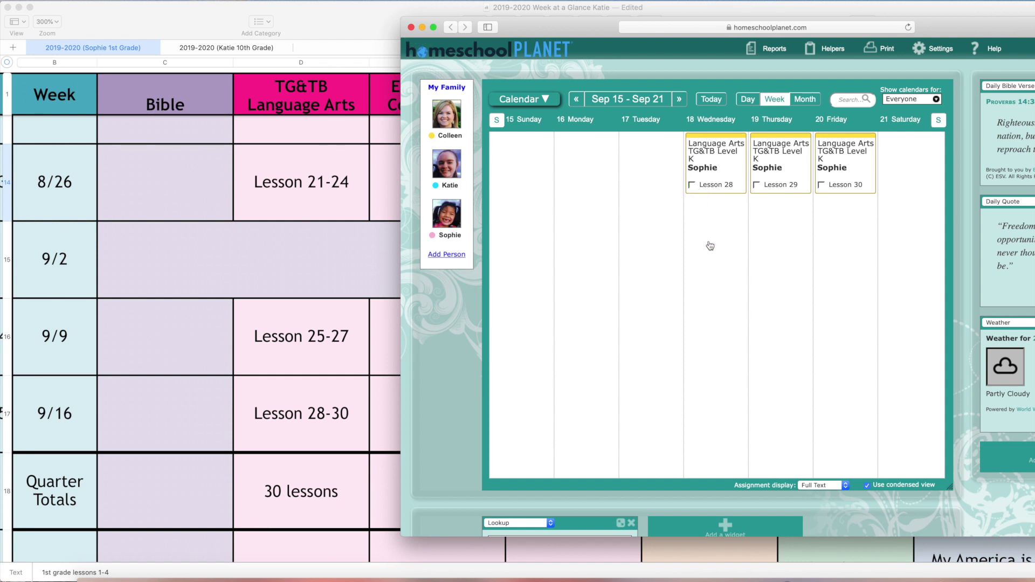